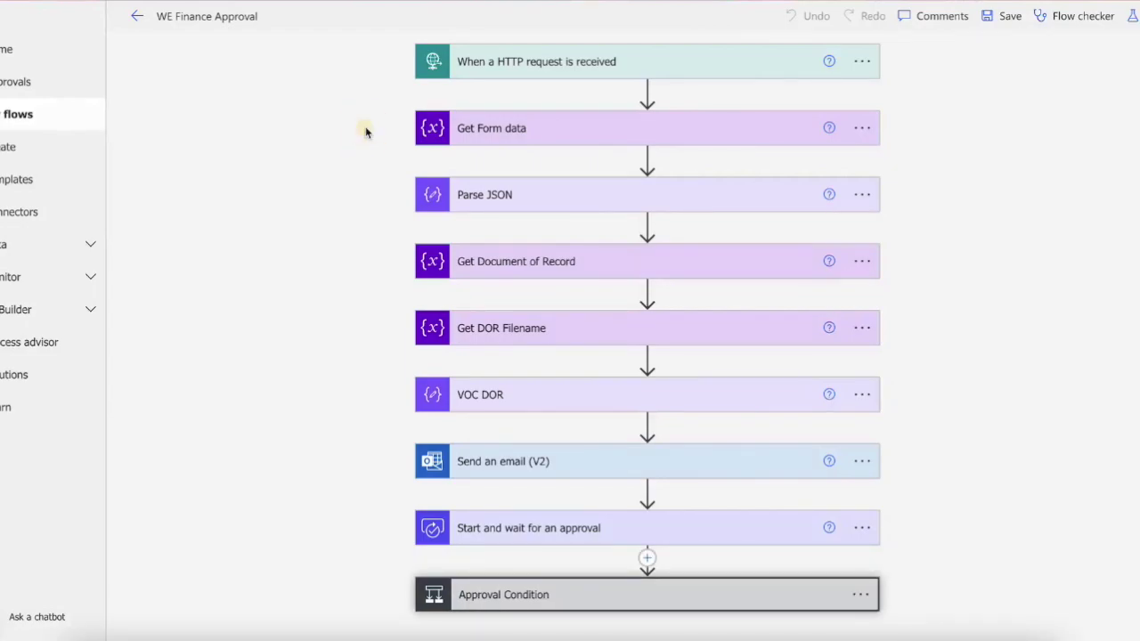
- Expand and review the Get Form data and Get Document of Record steps
{"action": "left_click", "coordinate": [585, 139]}
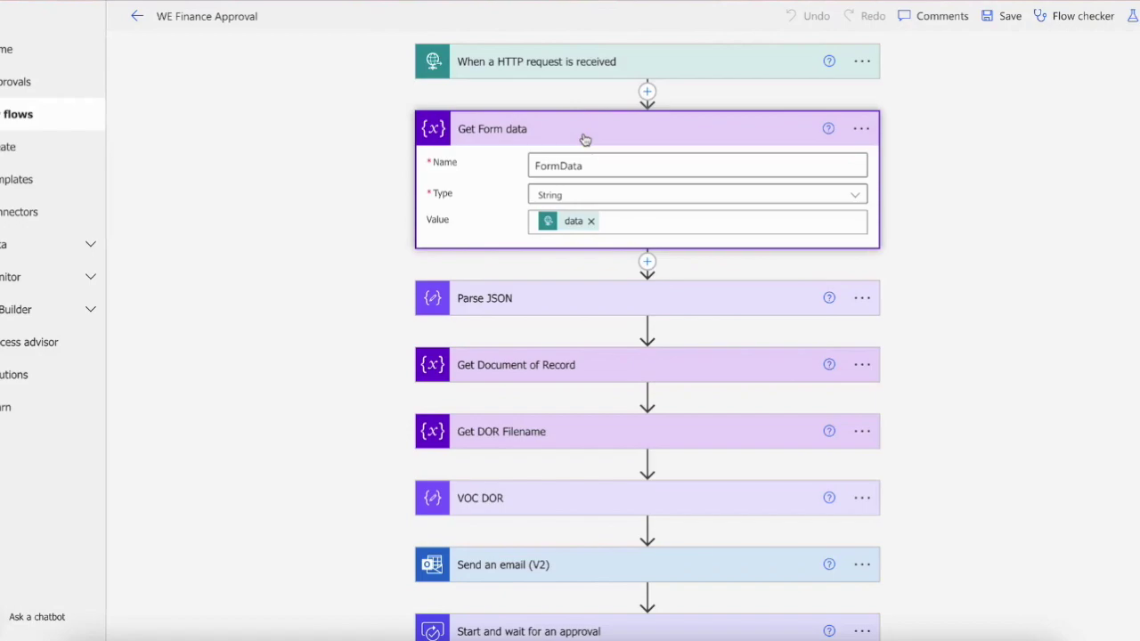
{"action": "left_click", "coordinate": [584, 139]}
{"action": "scroll", "coordinate": [580, 139], "scroll_direction": "down", "scroll_amount": 2}
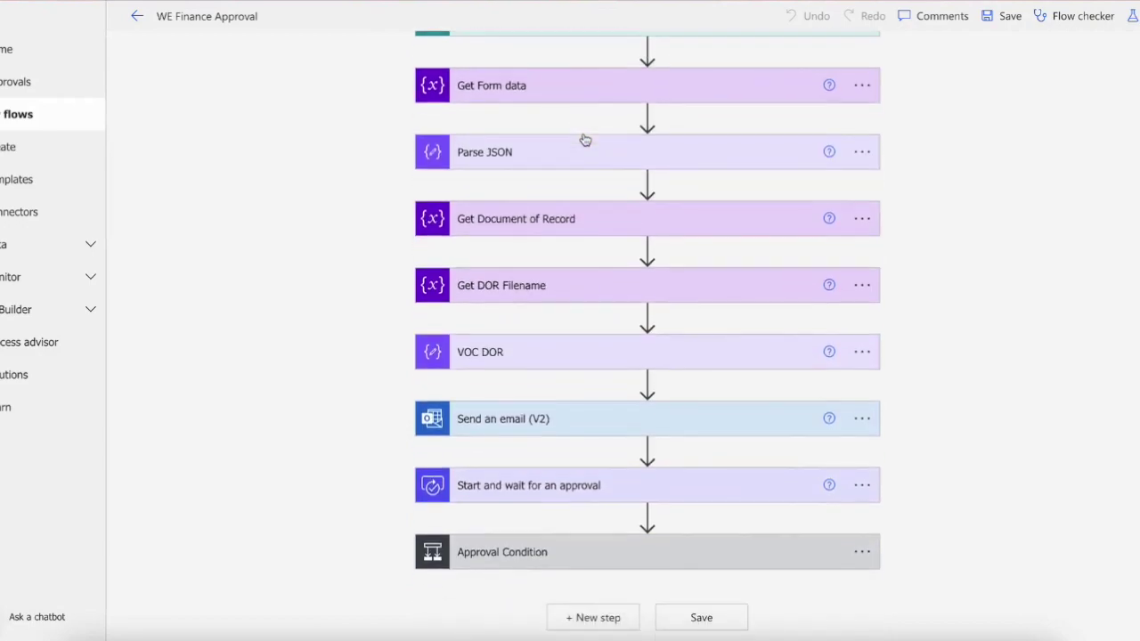
{"action": "left_click", "coordinate": [597, 225]}
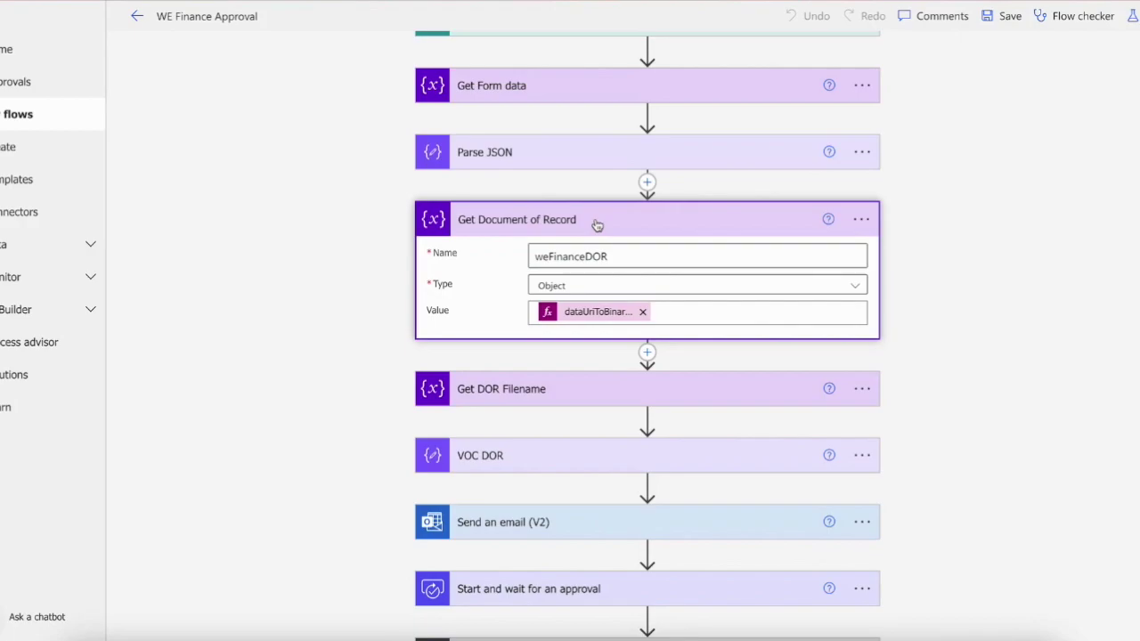
{"action": "left_click", "coordinate": [597, 222]}
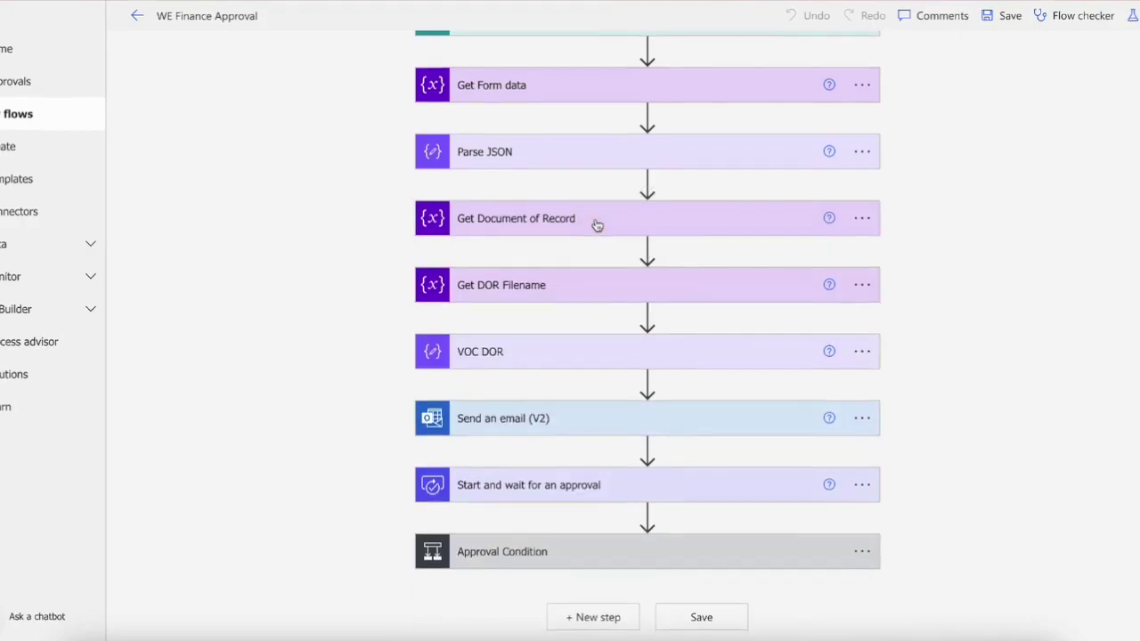
- Review the Send an email (V2) step's recipient, subject, HTML body and record attachment
{"action": "left_click", "coordinate": [576, 421]}
{"action": "scroll", "coordinate": [576, 421], "scroll_direction": "down", "scroll_amount": 2}
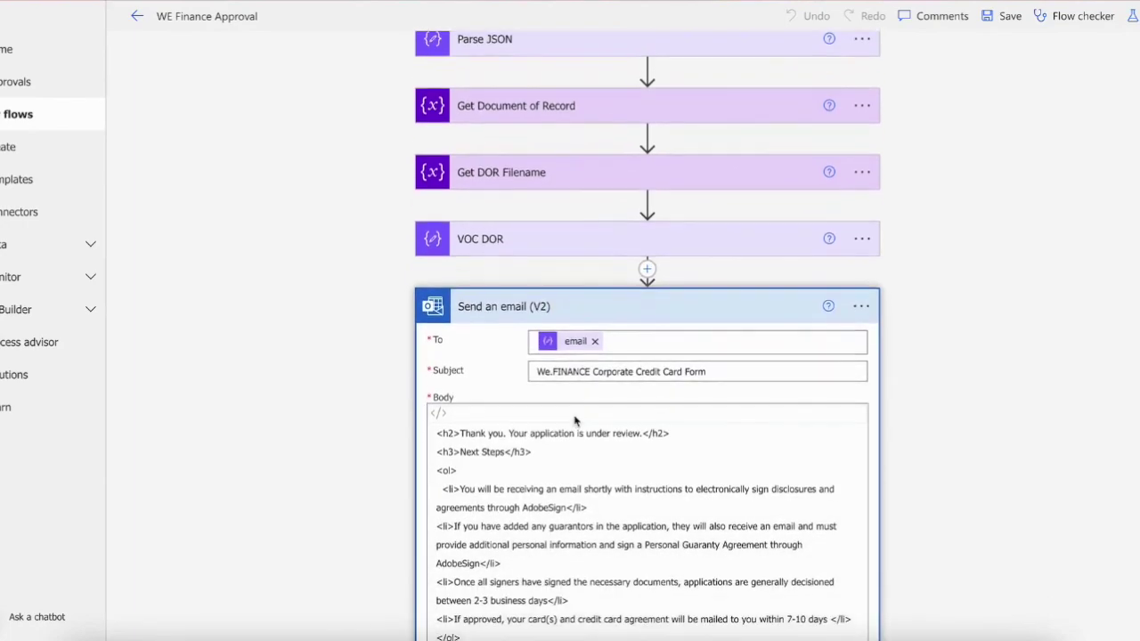
{"action": "left_click", "coordinate": [472, 269]}
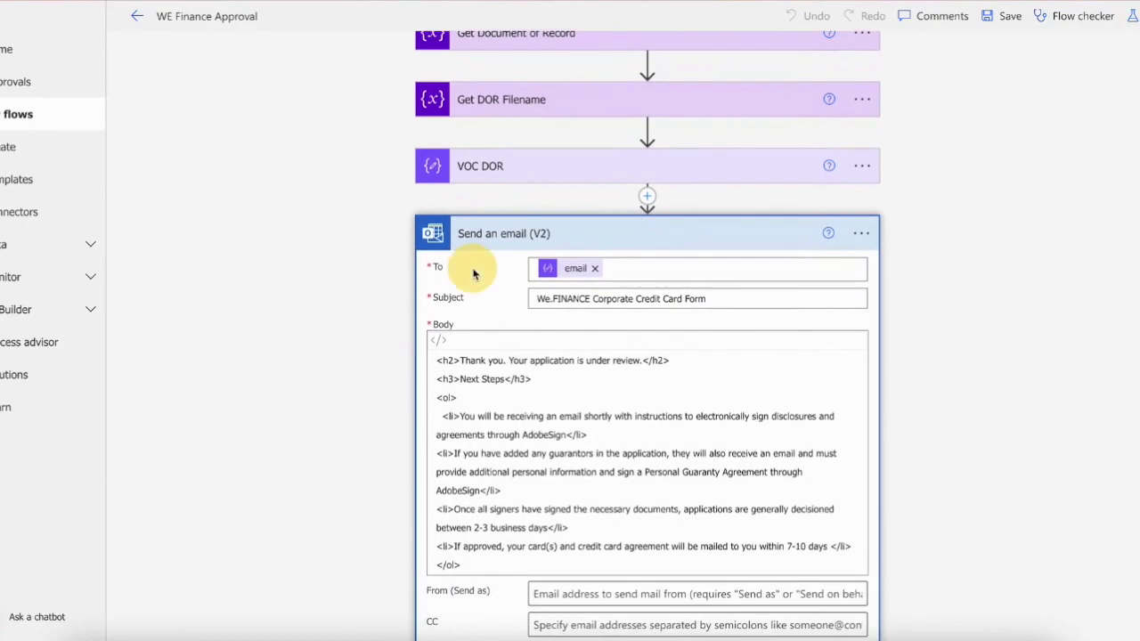
{"action": "scroll", "coordinate": [482, 299], "scroll_direction": "down", "scroll_amount": 2}
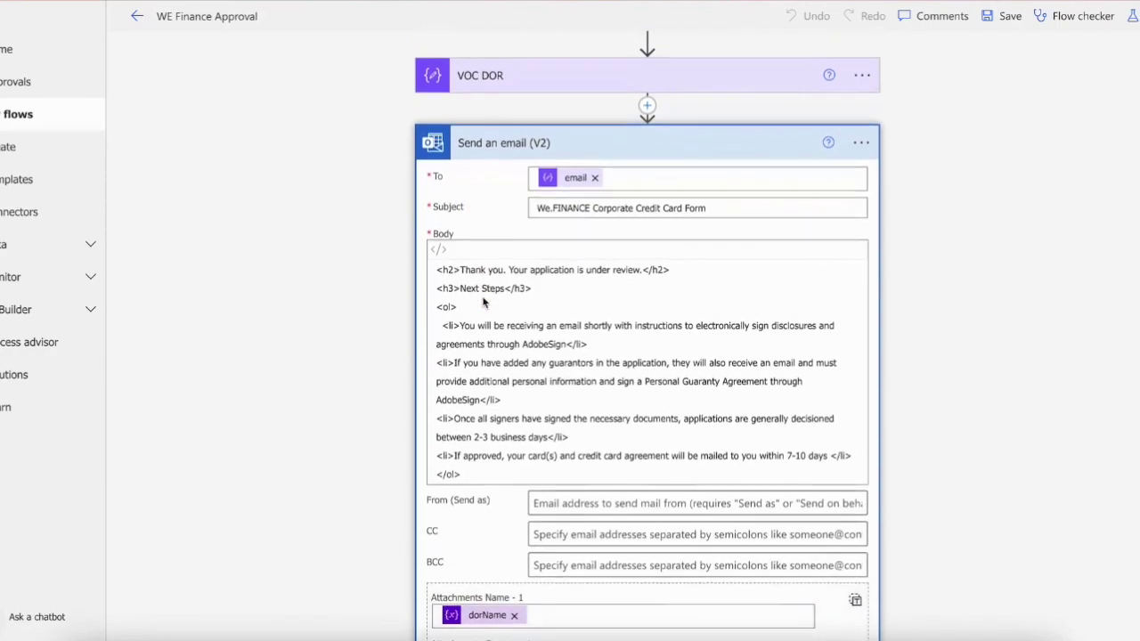
{"action": "scroll", "coordinate": [482, 299], "scroll_direction": "down", "scroll_amount": 1}
{"action": "scroll", "coordinate": [484, 308], "scroll_direction": "down", "scroll_amount": 1}
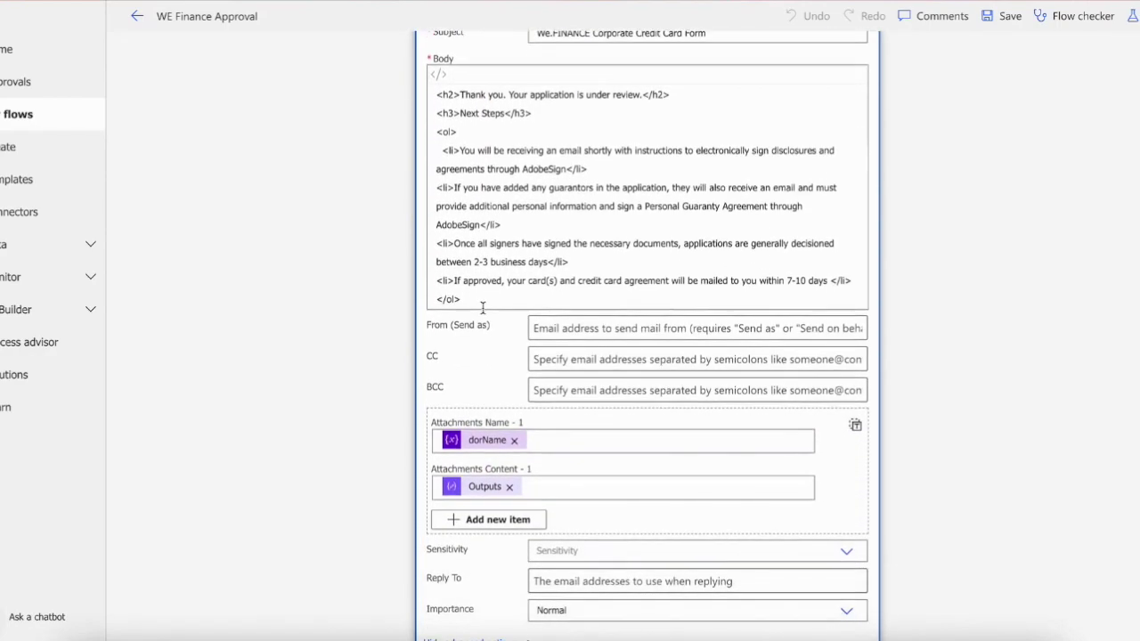
{"action": "scroll", "coordinate": [486, 314], "scroll_direction": "down", "scroll_amount": 1}
{"action": "scroll", "coordinate": [483, 315], "scroll_direction": "down", "scroll_amount": 1}
{"action": "scroll", "coordinate": [483, 314], "scroll_direction": "down", "scroll_amount": 1}
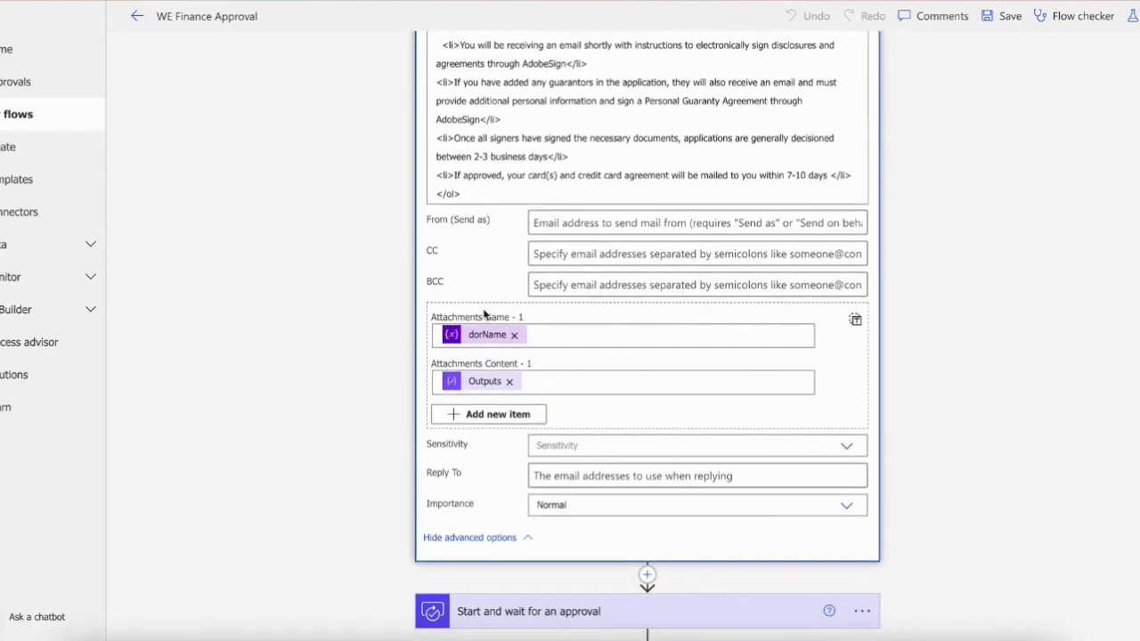
- Expand the Start and wait for an approval step, set to first-to-respond Approve/Reject
{"action": "left_click", "coordinate": [391, 341]}
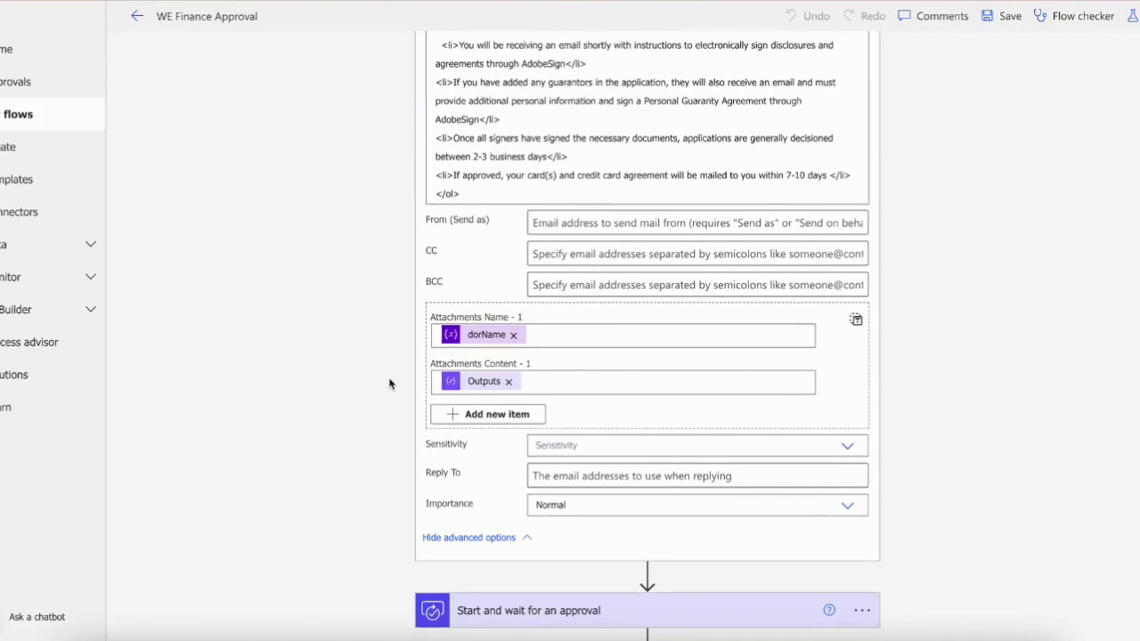
{"action": "left_click", "coordinate": [389, 379]}
{"action": "scroll", "coordinate": [389, 359], "scroll_direction": "down", "scroll_amount": 2}
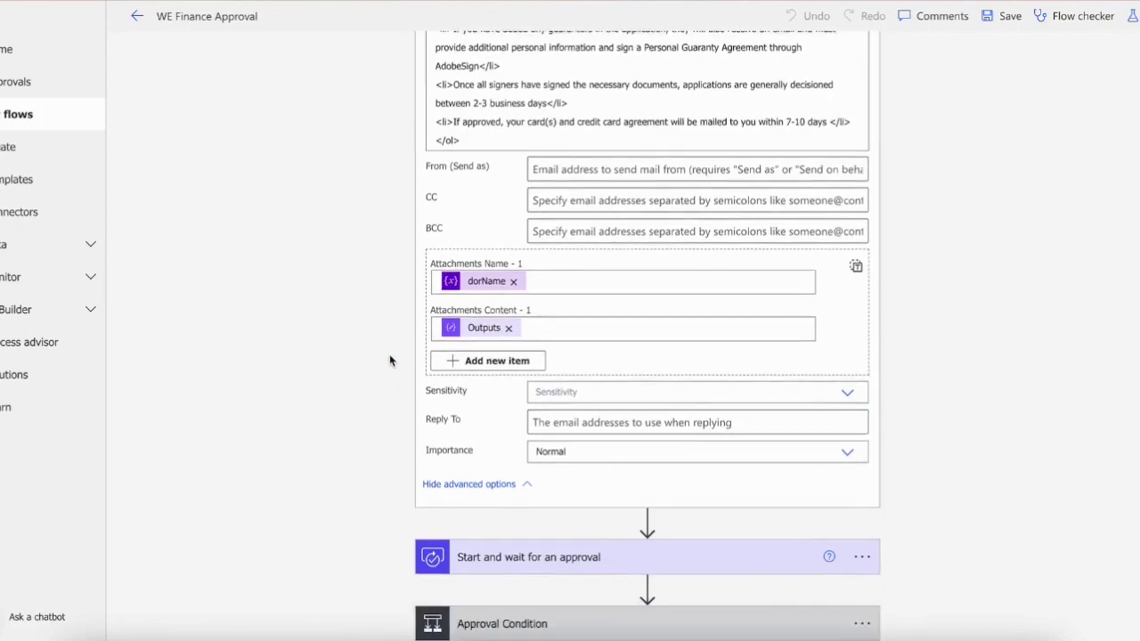
{"action": "scroll", "coordinate": [390, 359], "scroll_direction": "down", "scroll_amount": 1}
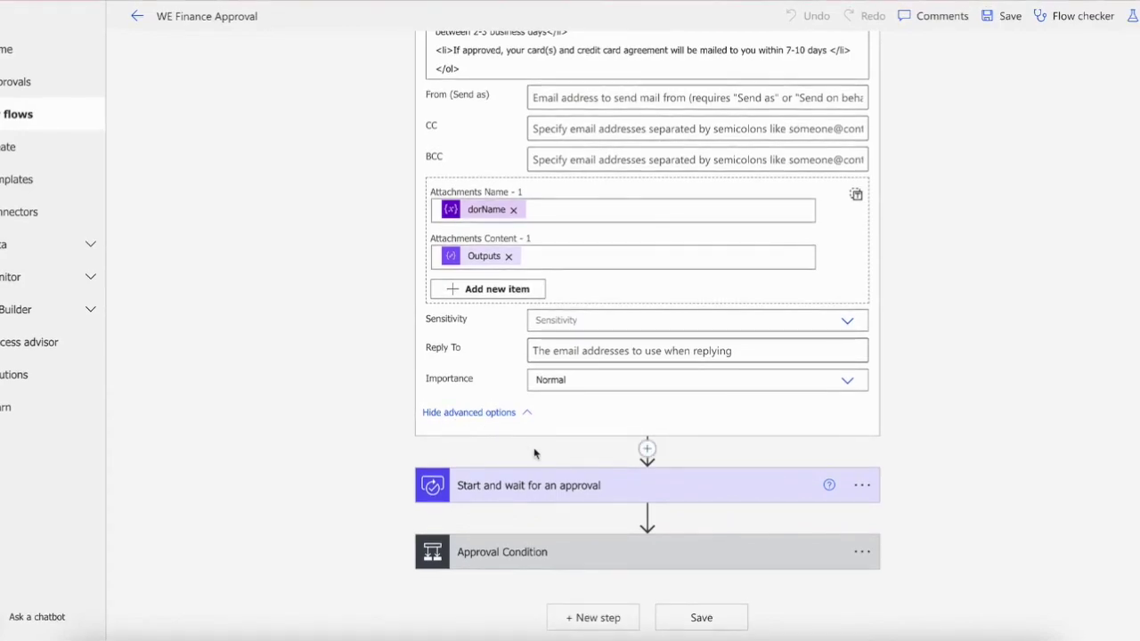
{"action": "left_click", "coordinate": [579, 486]}
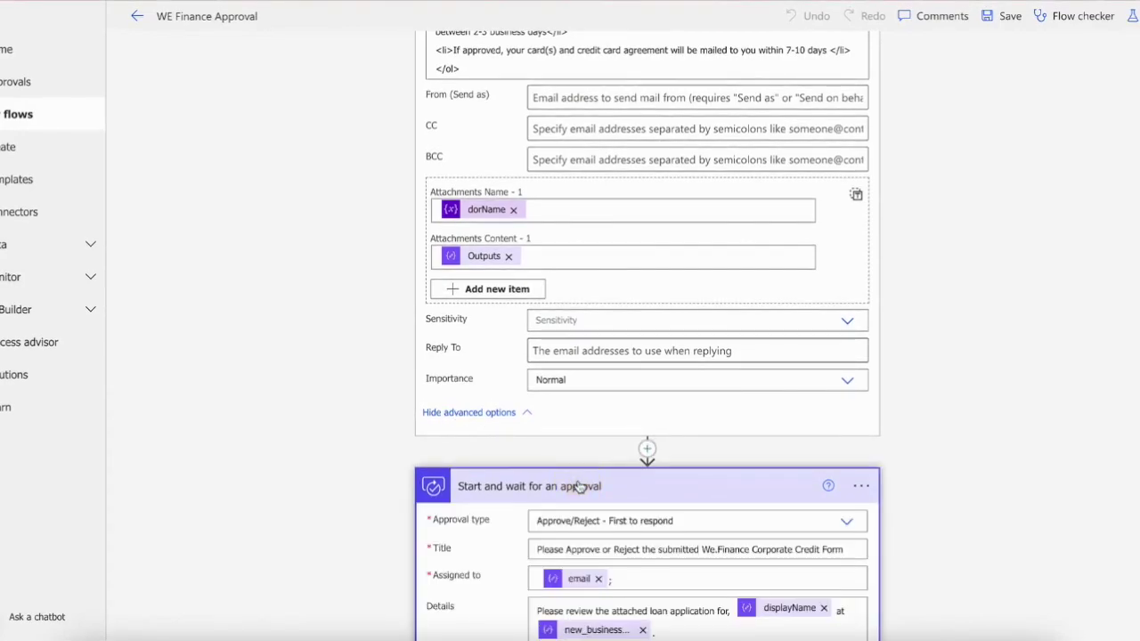
- Review the approval step's settings in the Start and wait for an approval card
{"action": "scroll", "coordinate": [579, 486], "scroll_direction": "down", "scroll_amount": 1}
{"action": "scroll", "coordinate": [579, 485], "scroll_direction": "down", "scroll_amount": 2}
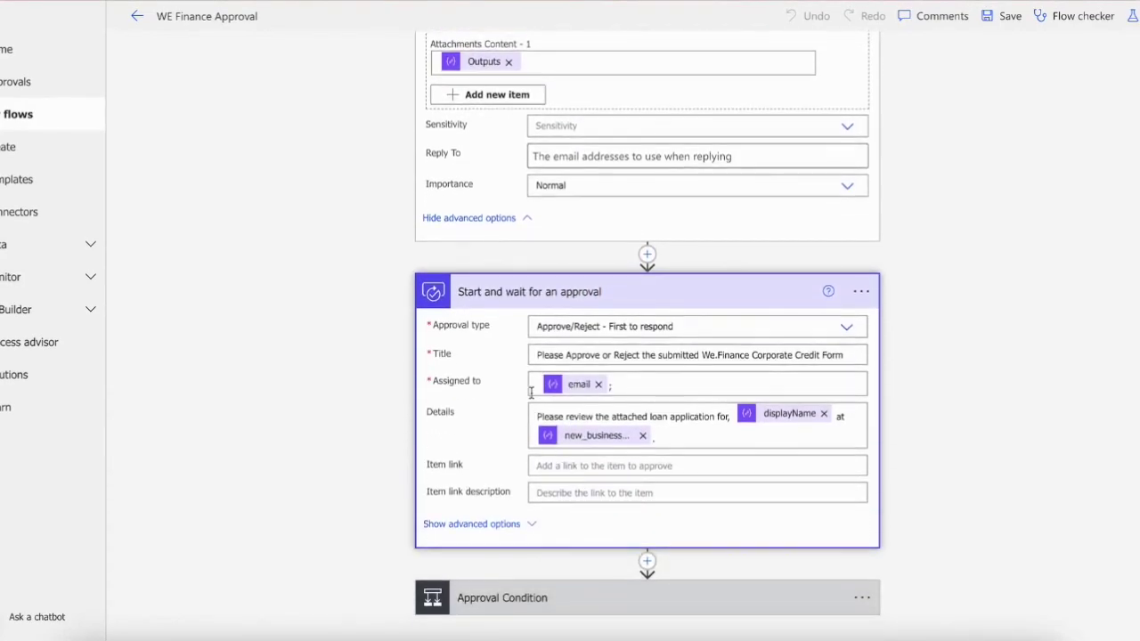
{"action": "left_click", "coordinate": [501, 332]}
{"action": "left_click", "coordinate": [501, 356]}
{"action": "left_click", "coordinate": [501, 381]}
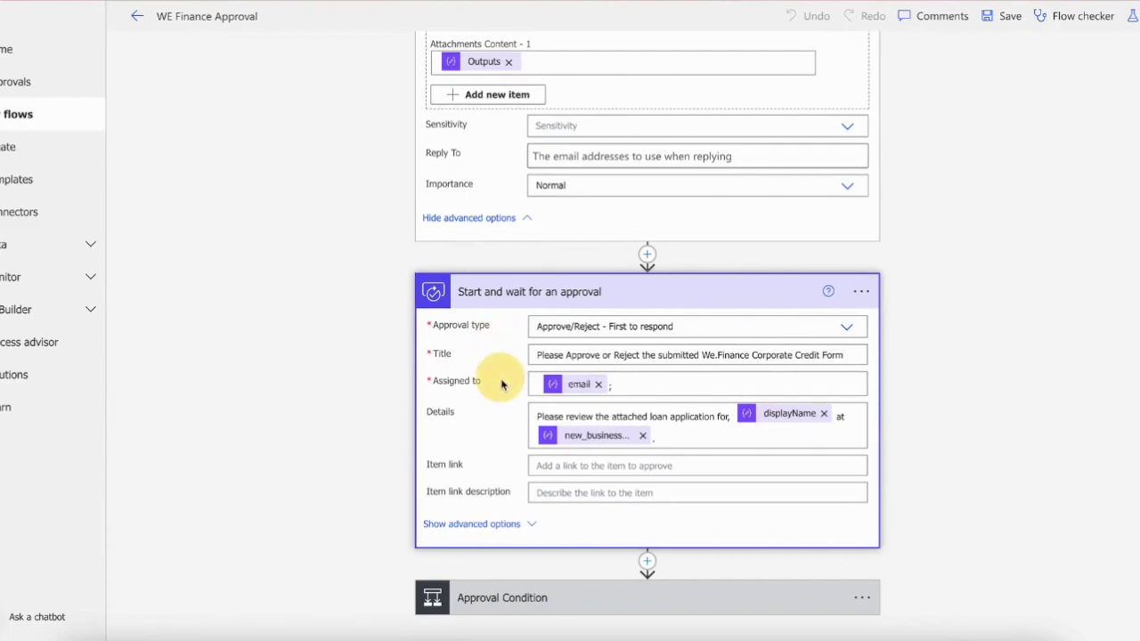
{"action": "left_click", "coordinate": [502, 436]}
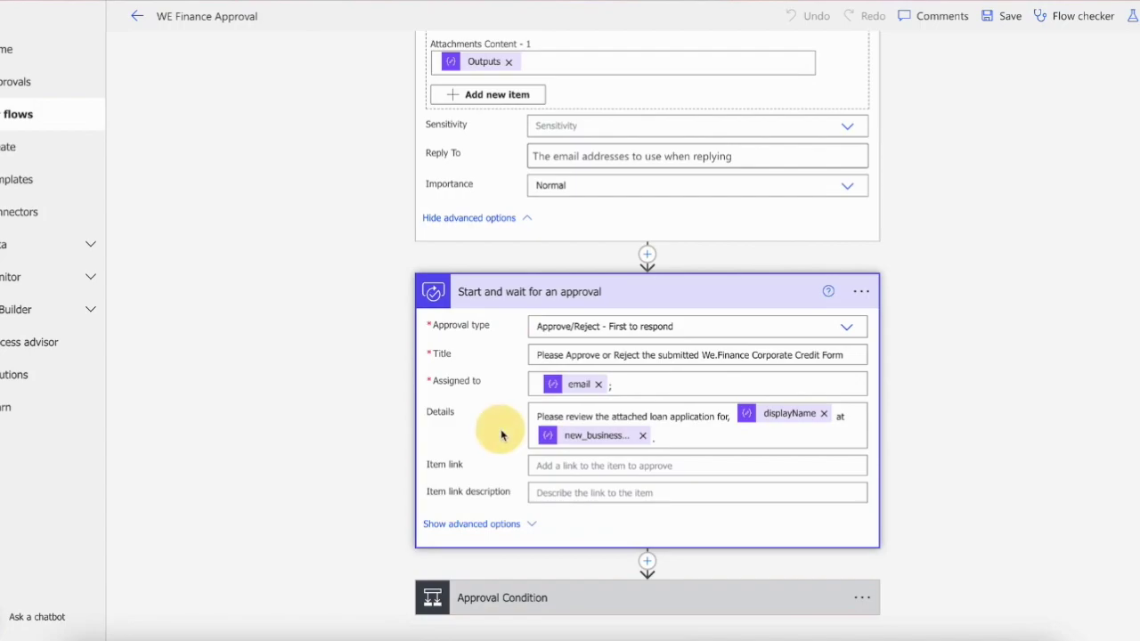
{"action": "scroll", "coordinate": [502, 436], "scroll_direction": "down", "scroll_amount": 1}
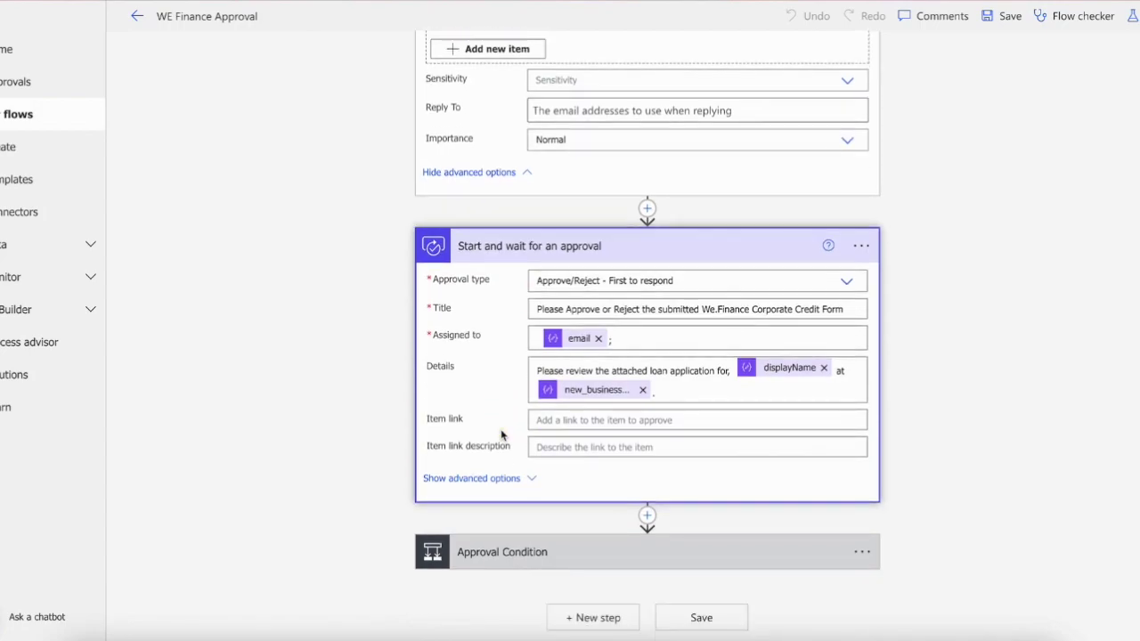
- Show the Approval Condition's Outcome-equals-Approve rule and the If yes signing actions
{"action": "left_click", "coordinate": [572, 558]}
{"action": "scroll", "coordinate": [572, 558], "scroll_direction": "down", "scroll_amount": 2}
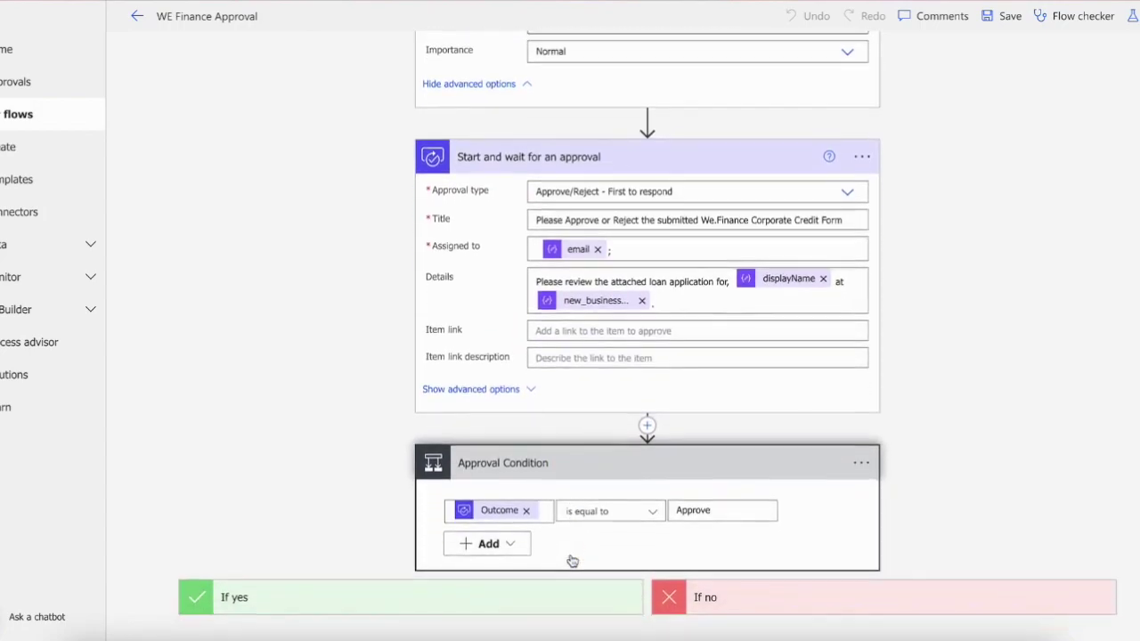
{"action": "left_click", "coordinate": [823, 519]}
{"action": "left_click", "coordinate": [433, 595]}
{"action": "scroll", "coordinate": [314, 482], "scroll_direction": "down", "scroll_amount": 2}
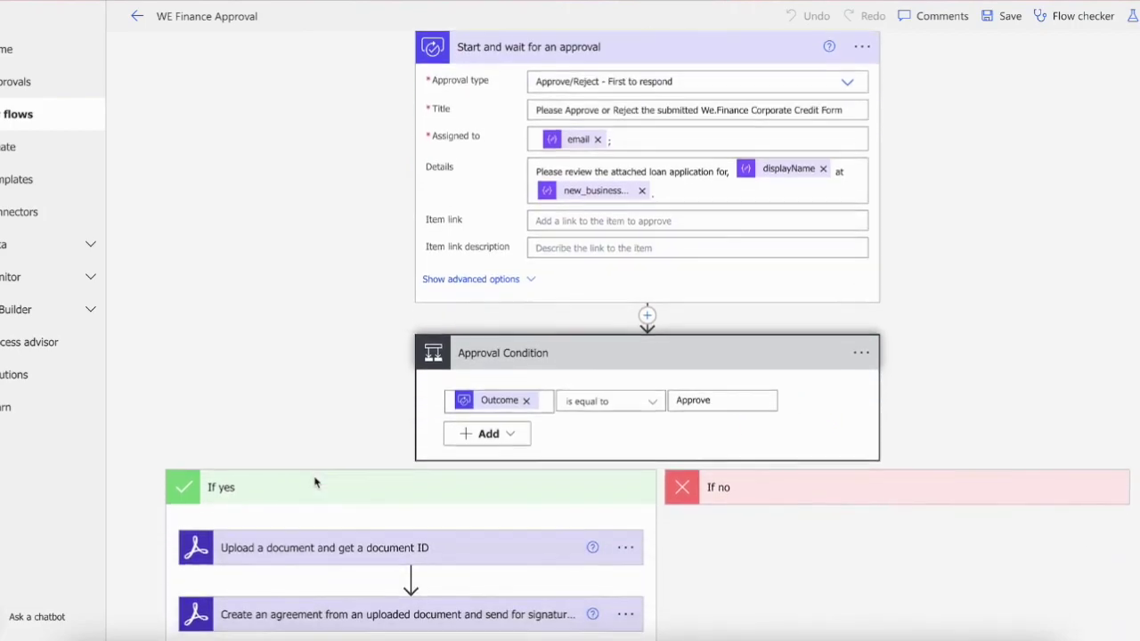
- Show the If no branch's rejection email action
{"action": "left_click", "coordinate": [143, 484]}
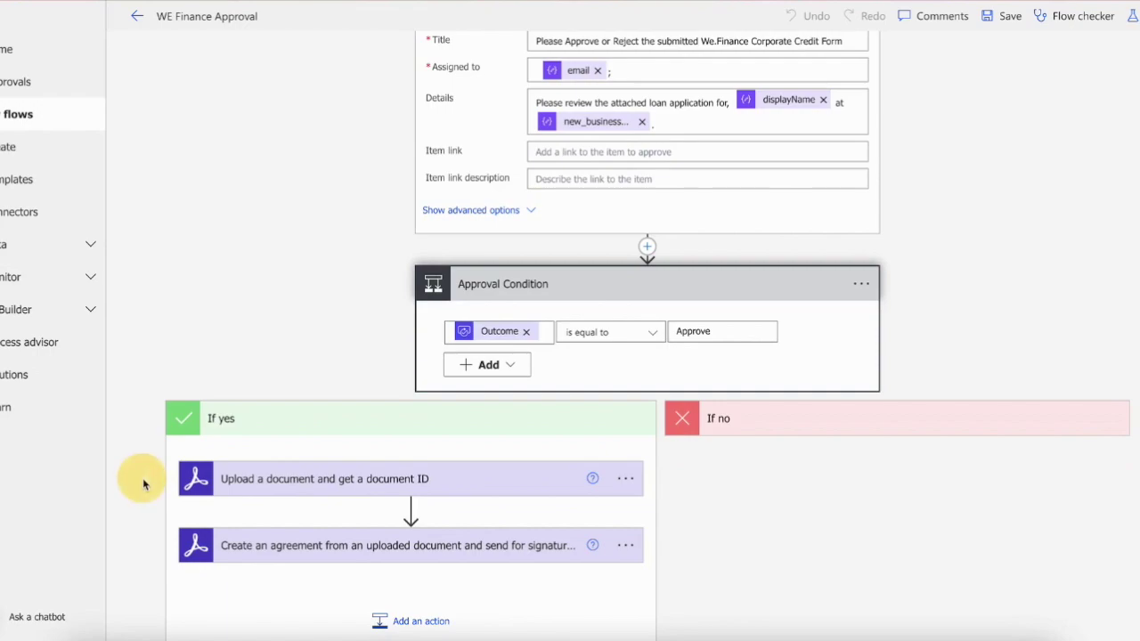
{"action": "scroll", "coordinate": [144, 482], "scroll_direction": "down", "scroll_amount": 1}
{"action": "left_click", "coordinate": [147, 481]}
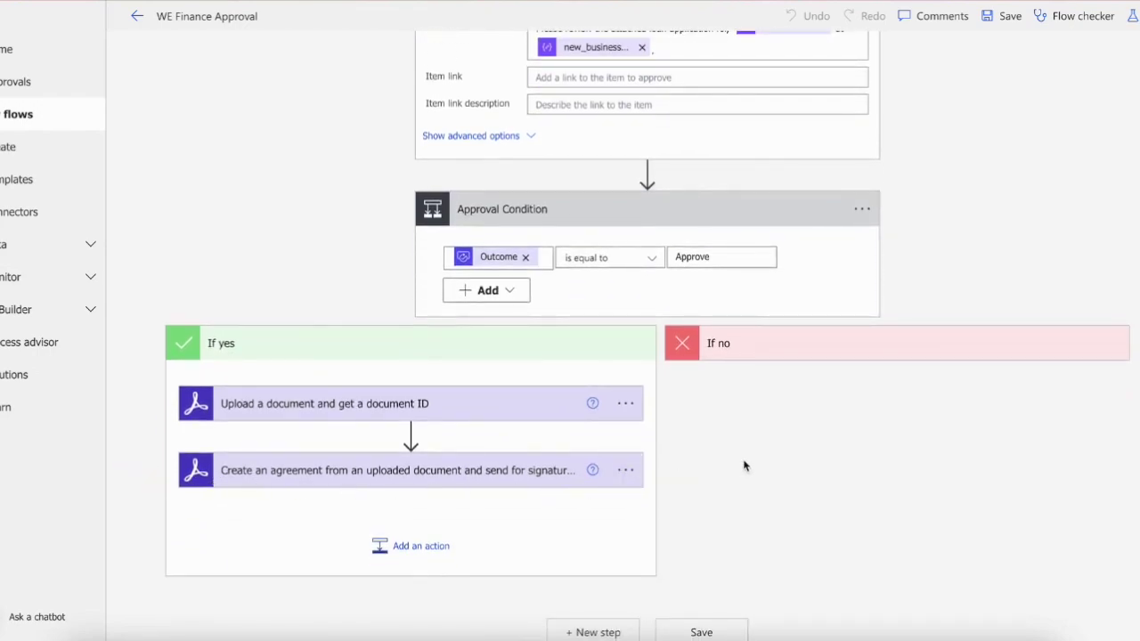
{"action": "left_click", "coordinate": [954, 355]}
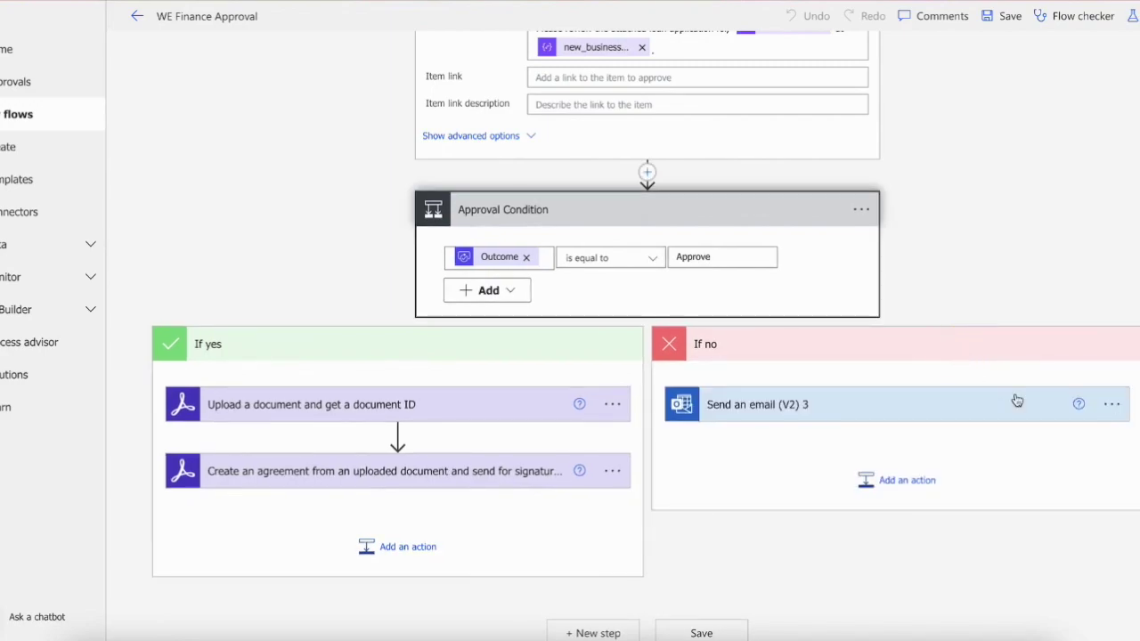
{"action": "left_click", "coordinate": [1138, 408]}
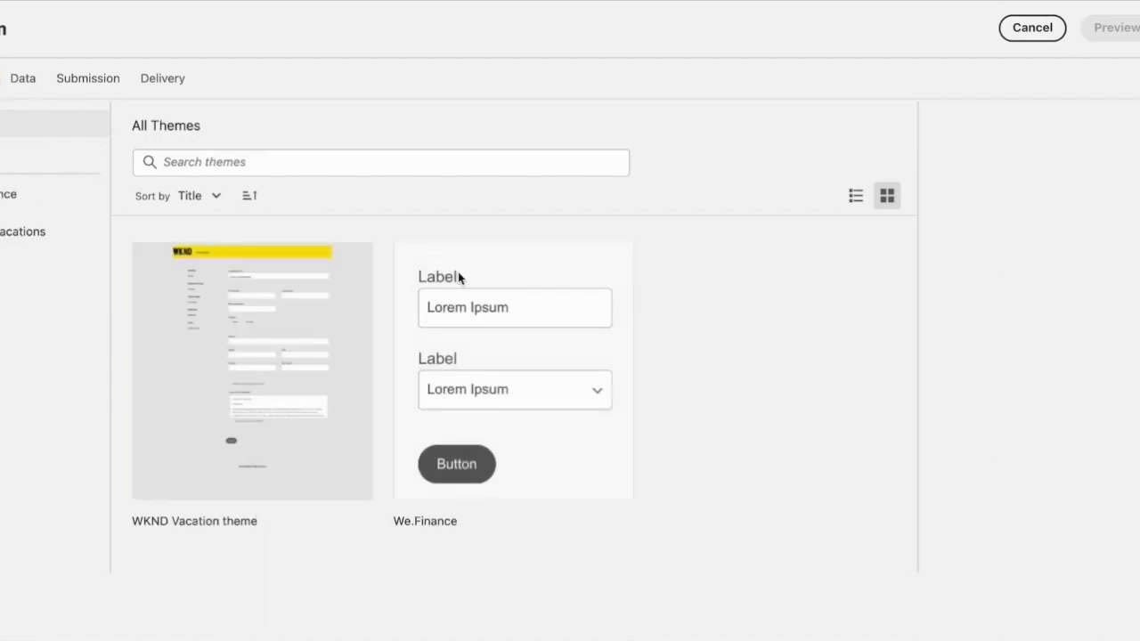
- Apply the We.Finance theme and submit the form to the WE Finance - Summit 2023 flow
{"action": "left_click", "coordinate": [424, 271]}
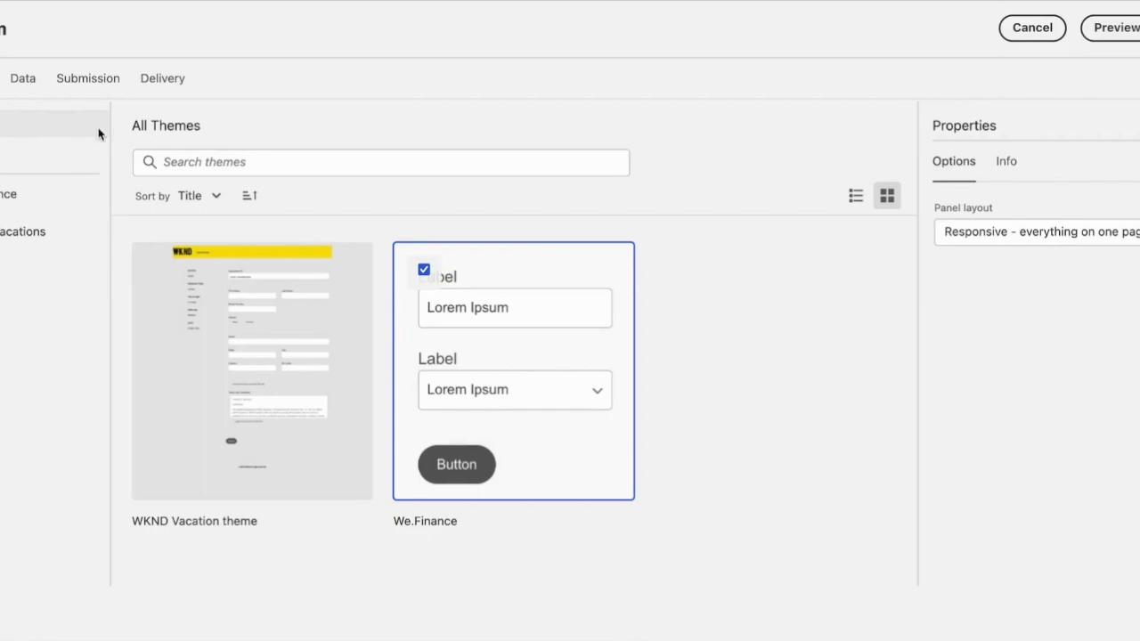
{"action": "left_click", "coordinate": [22, 80]}
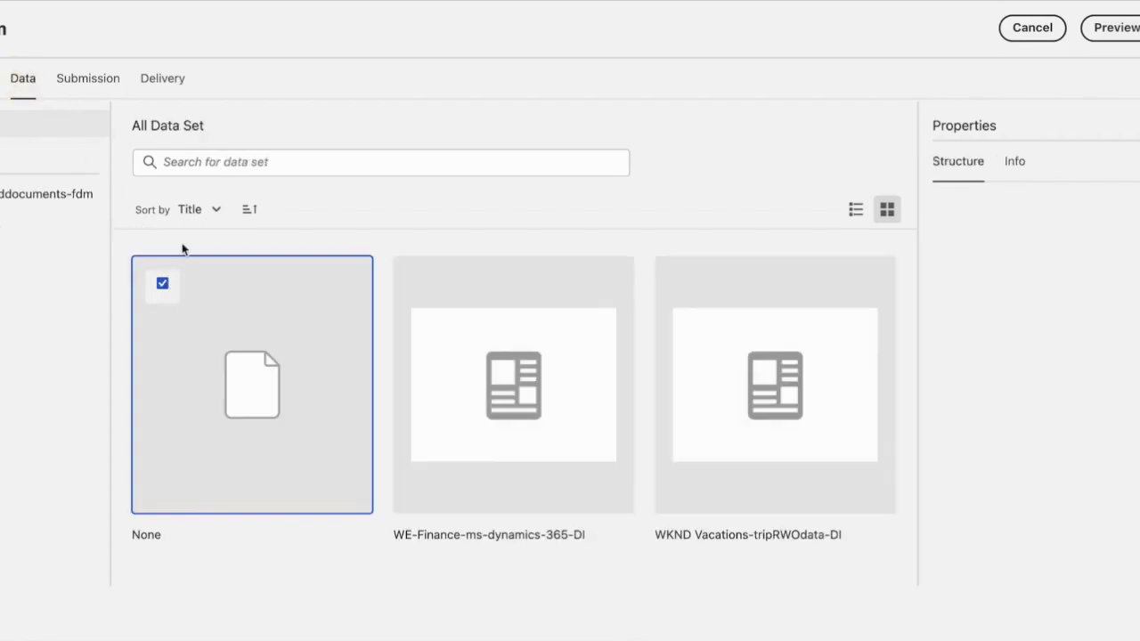
{"action": "left_click", "coordinate": [91, 81]}
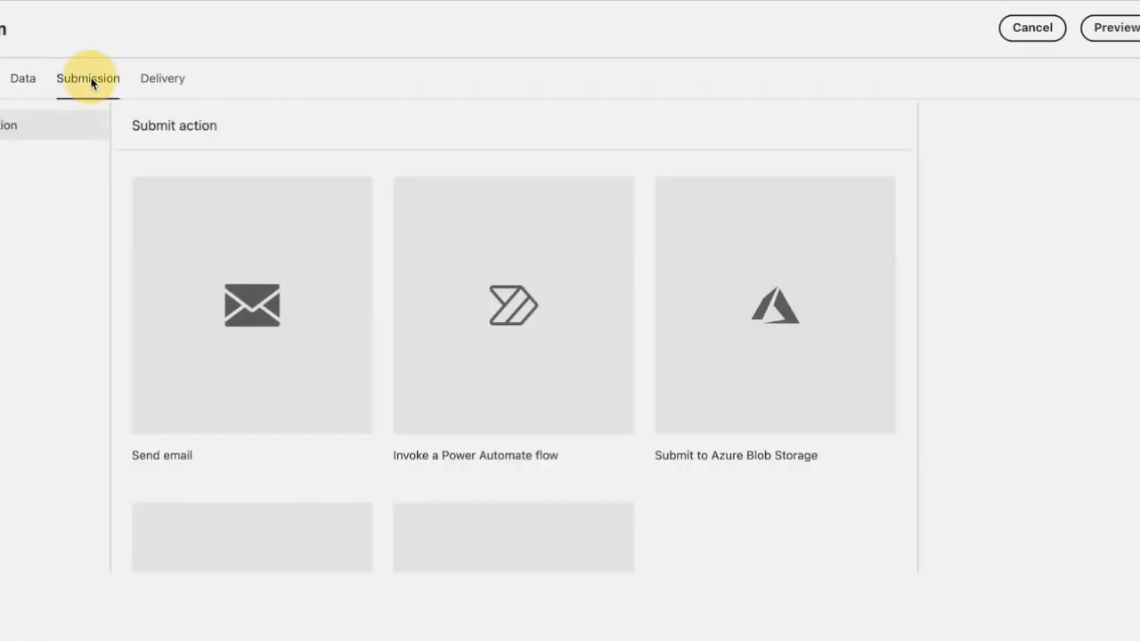
{"action": "mouse_move", "coordinate": [513, 305]}
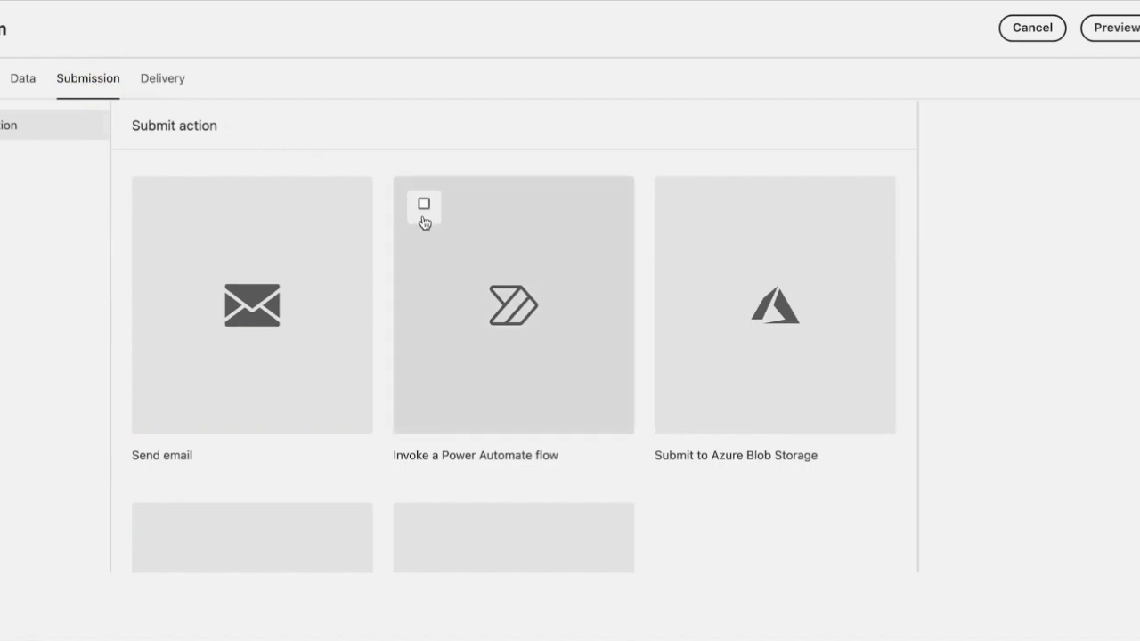
{"action": "left_click", "coordinate": [424, 208]}
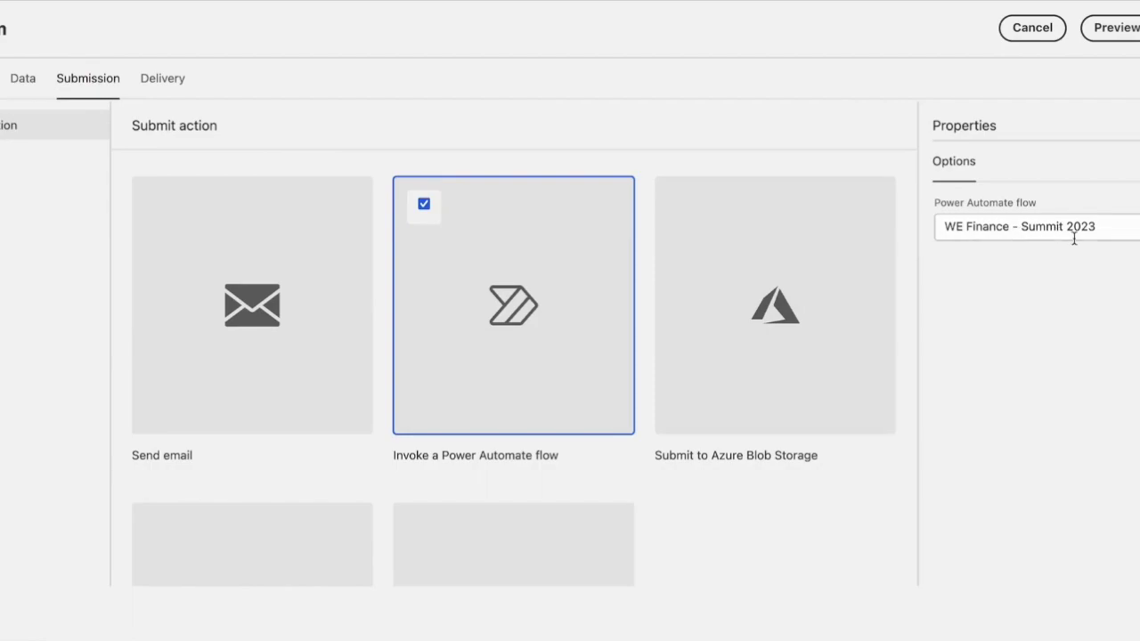
{"action": "left_click", "coordinate": [1034, 226]}
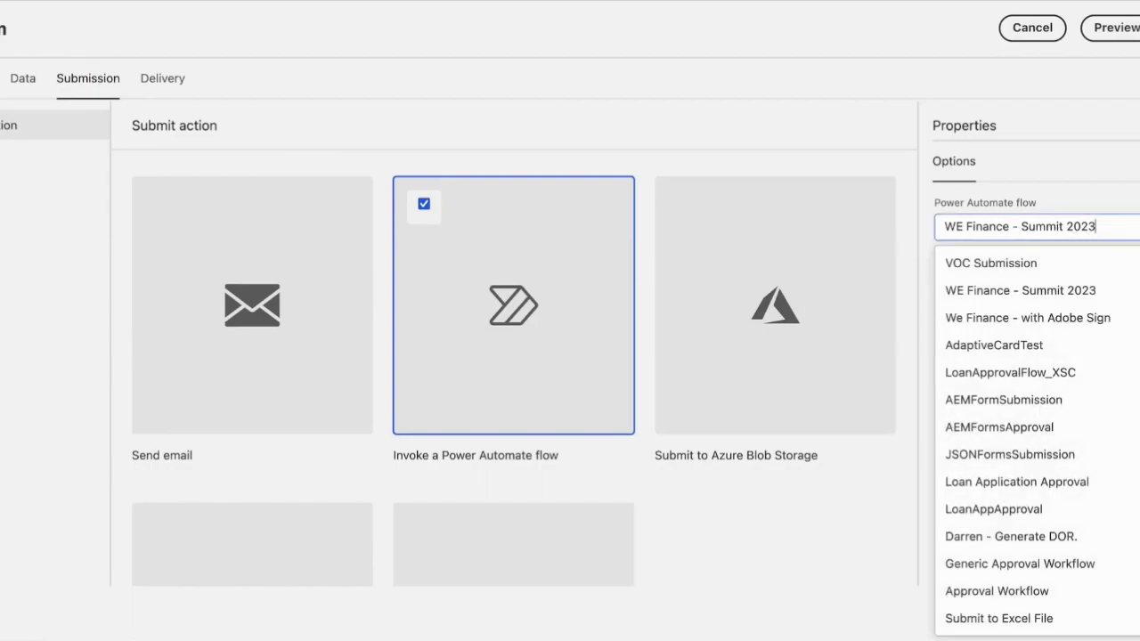
{"action": "left_click", "coordinate": [1122, 290]}
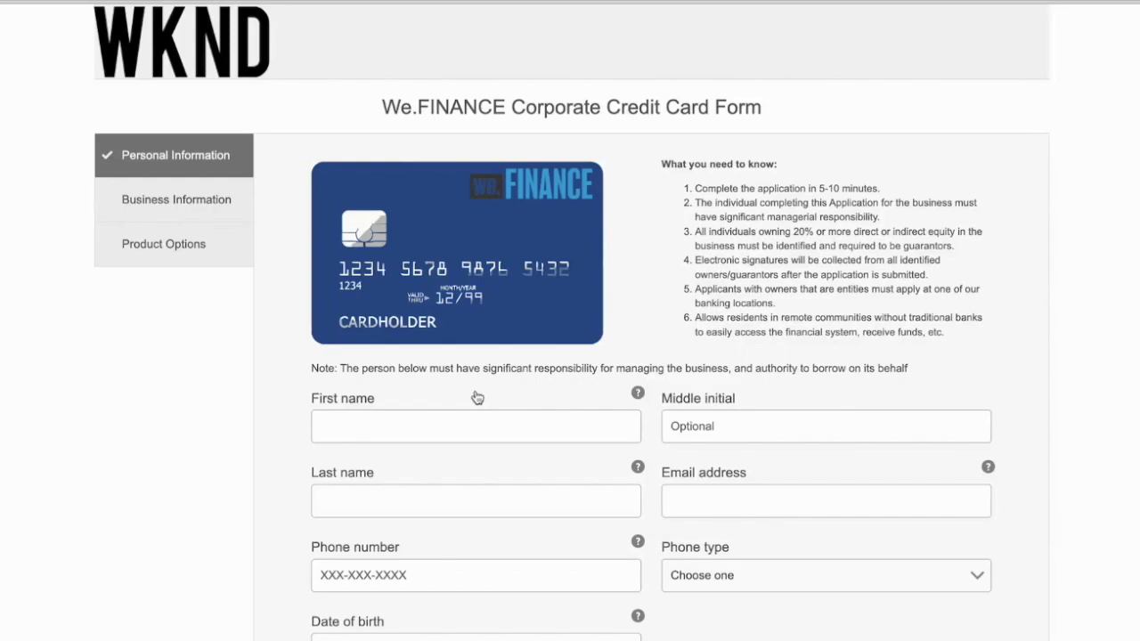
- Enter the applicant's first and last name in the credit card application
{"action": "left_click", "coordinate": [436, 424]}
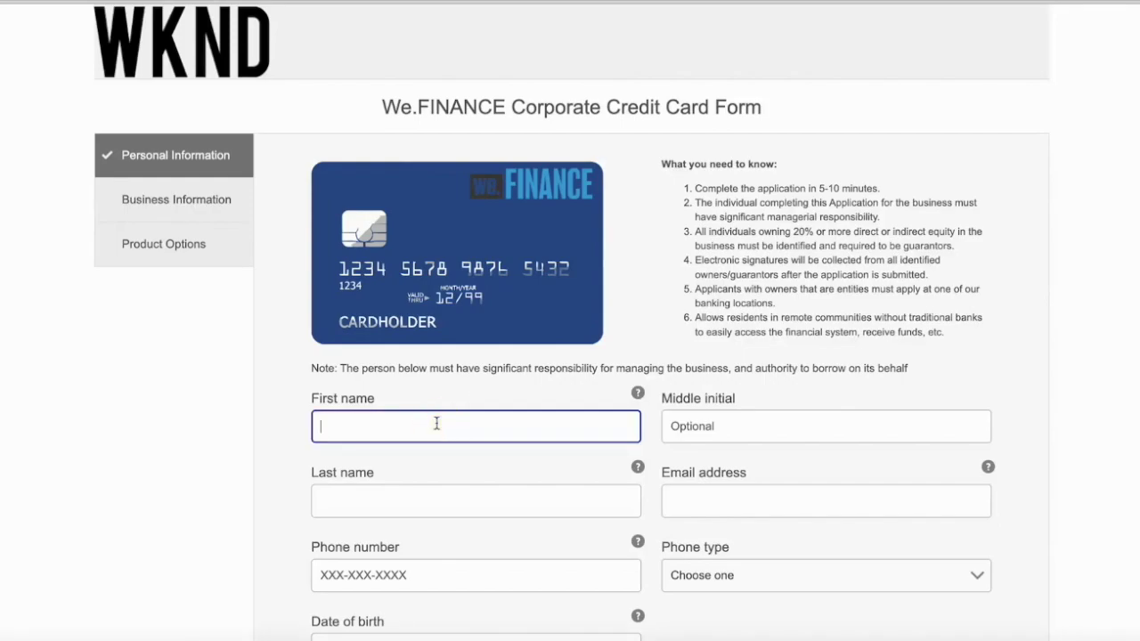
{"action": "left_click", "coordinate": [637, 393]}
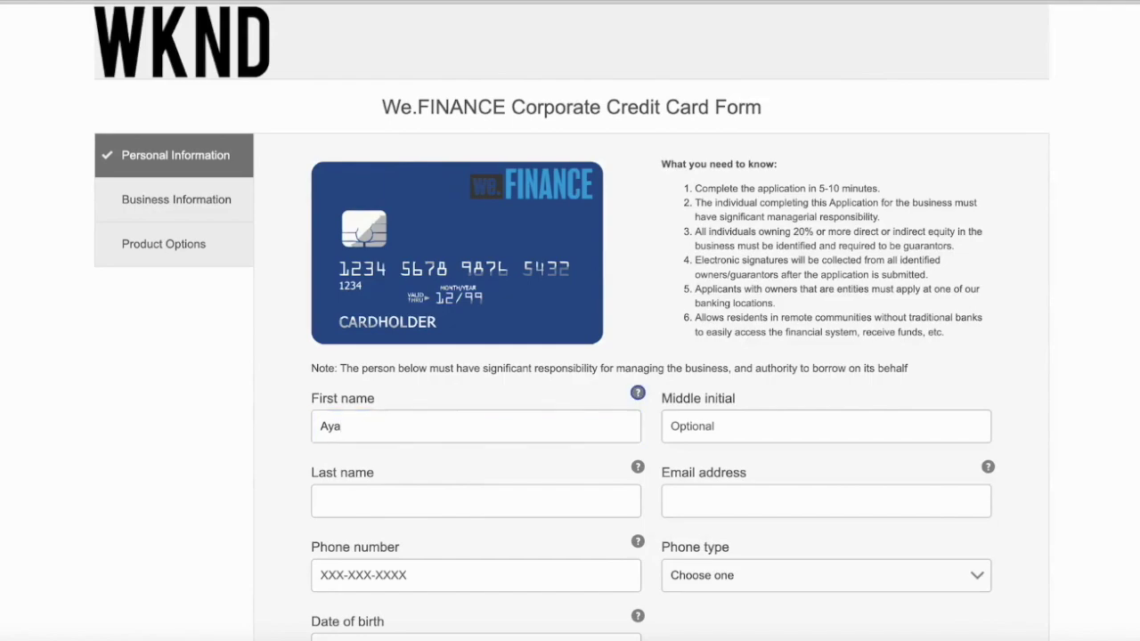
{"action": "key", "text": "Tab"}
{"action": "key", "text": "Tab"}
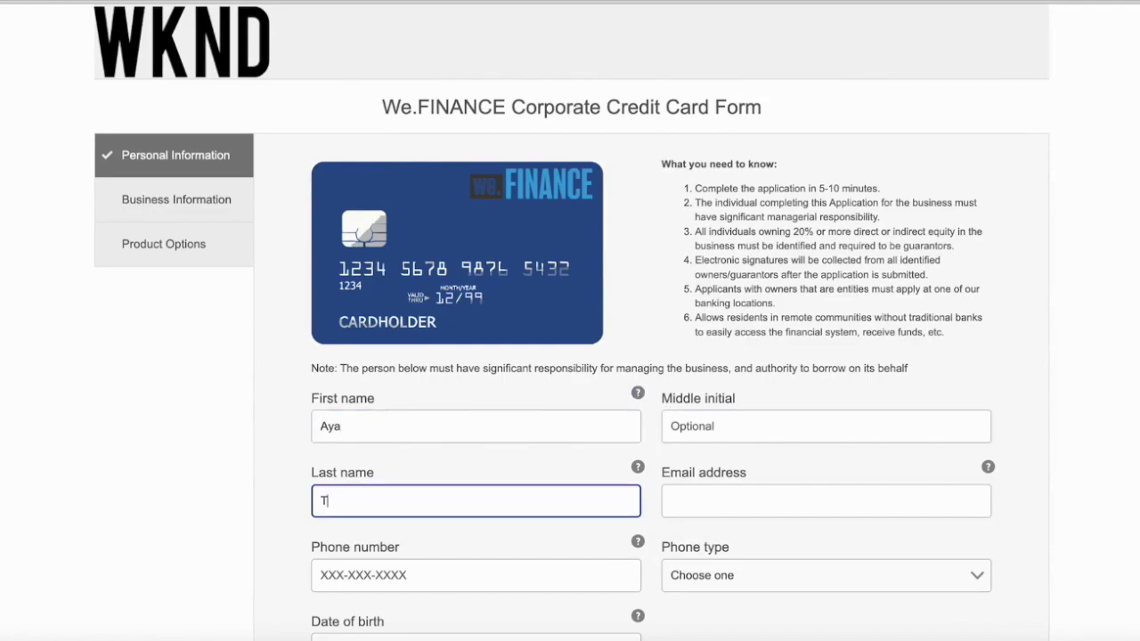
{"action": "key", "text": "Tab"}
{"action": "key", "text": "Tab"}
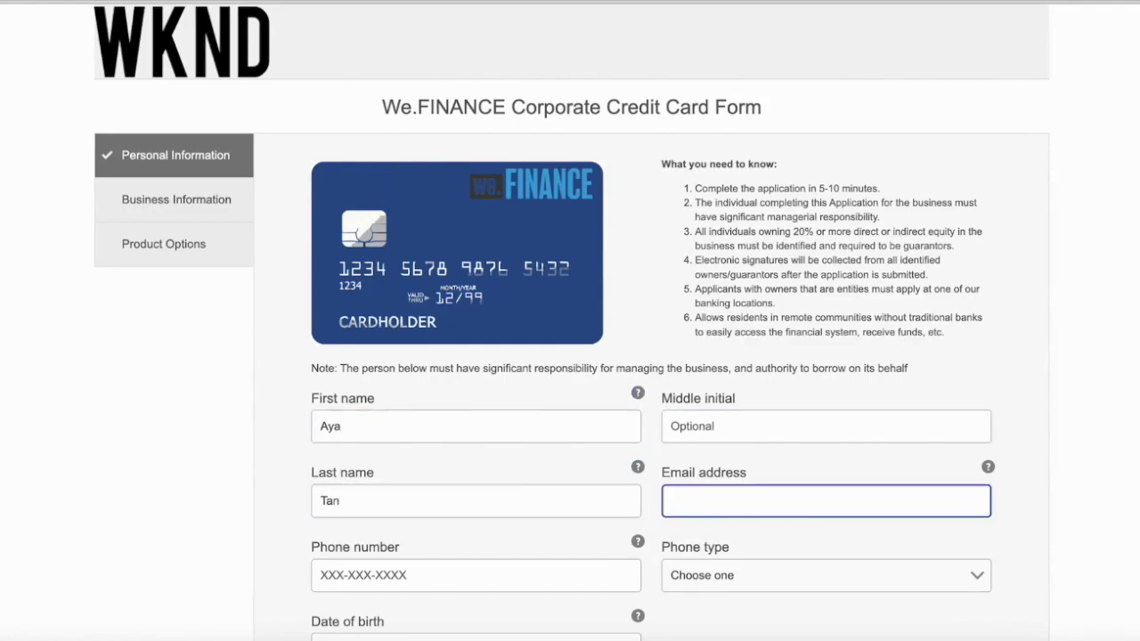
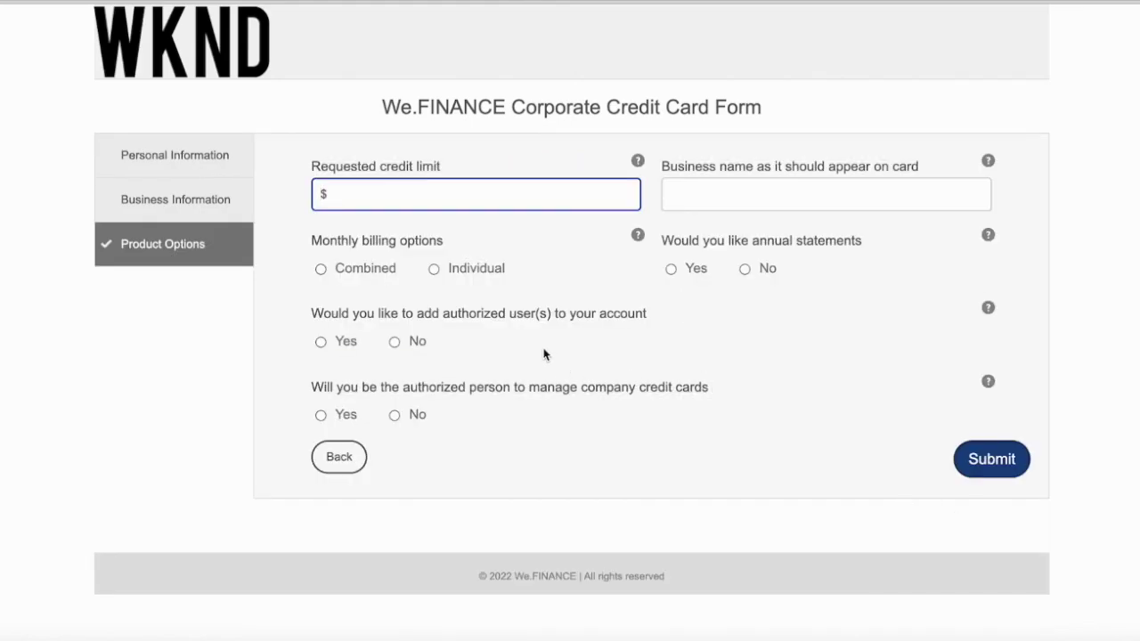
- Enter the applicant's email, a 25000 credit limit and the business name, then submit
{"action": "type", "text": "2500"}
{"action": "type", "text": "0"}
{"action": "key", "text": "Tab"}
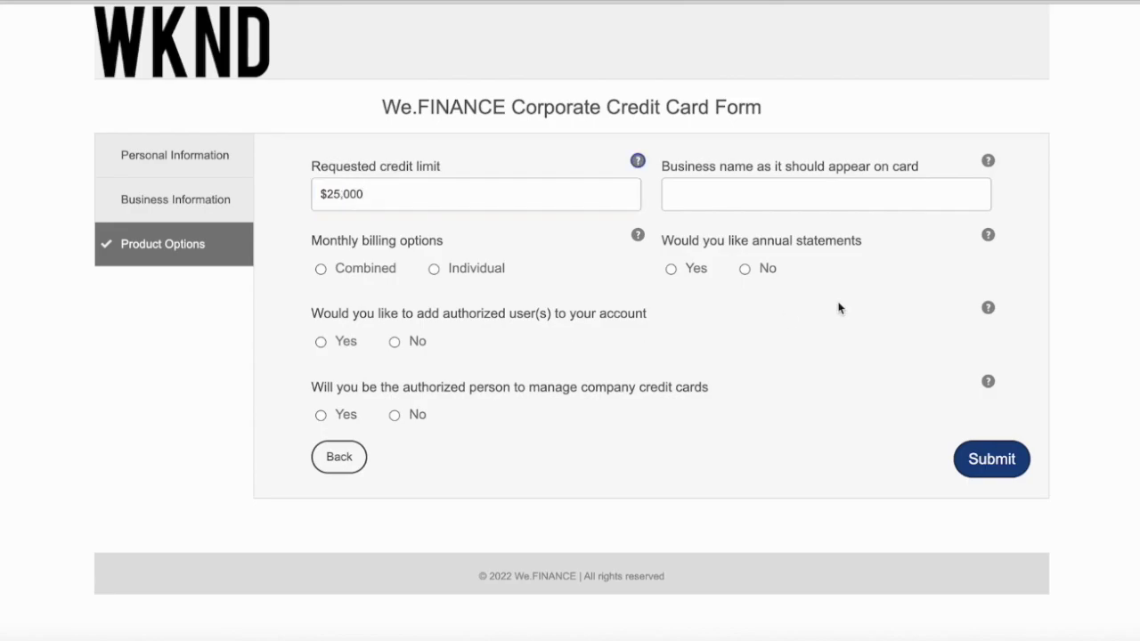
{"action": "left_click", "coordinate": [720, 203]}
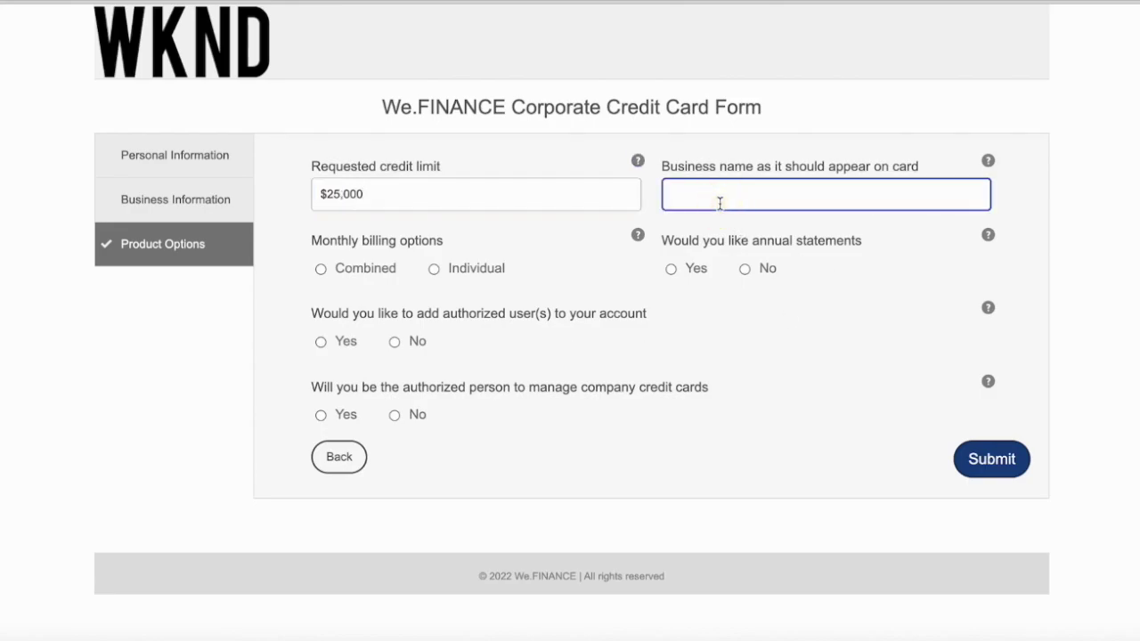
{"action": "left_click", "coordinate": [991, 461]}
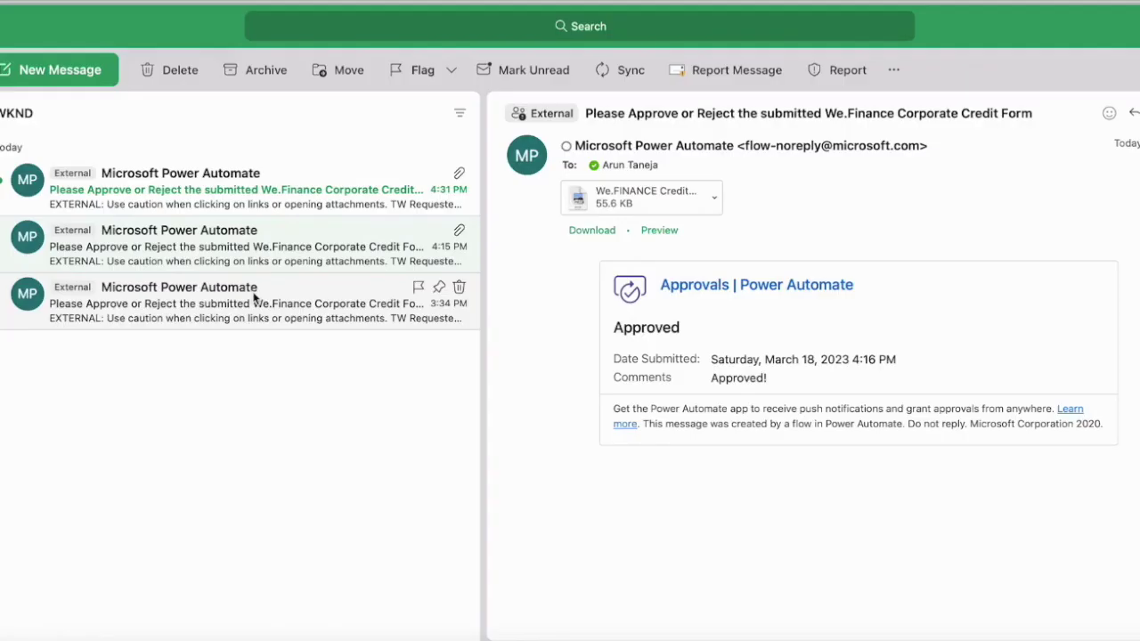
- Open the 4:31 PM Power Automate approval email and its attached application PDF
{"action": "left_click", "coordinate": [229, 189]}
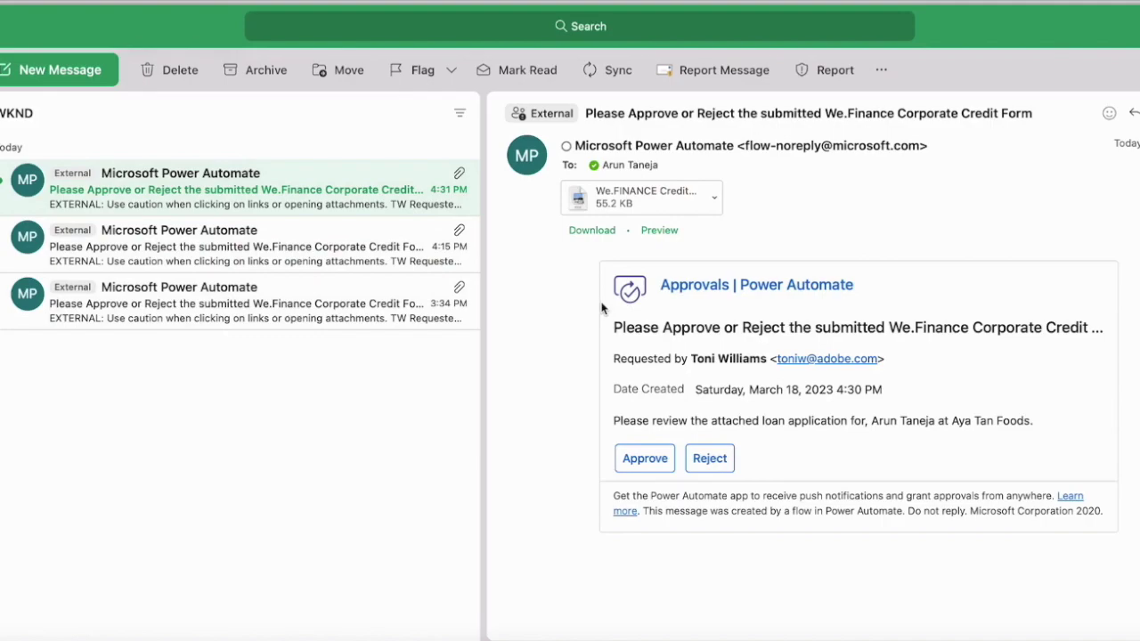
{"action": "left_click", "coordinate": [629, 203]}
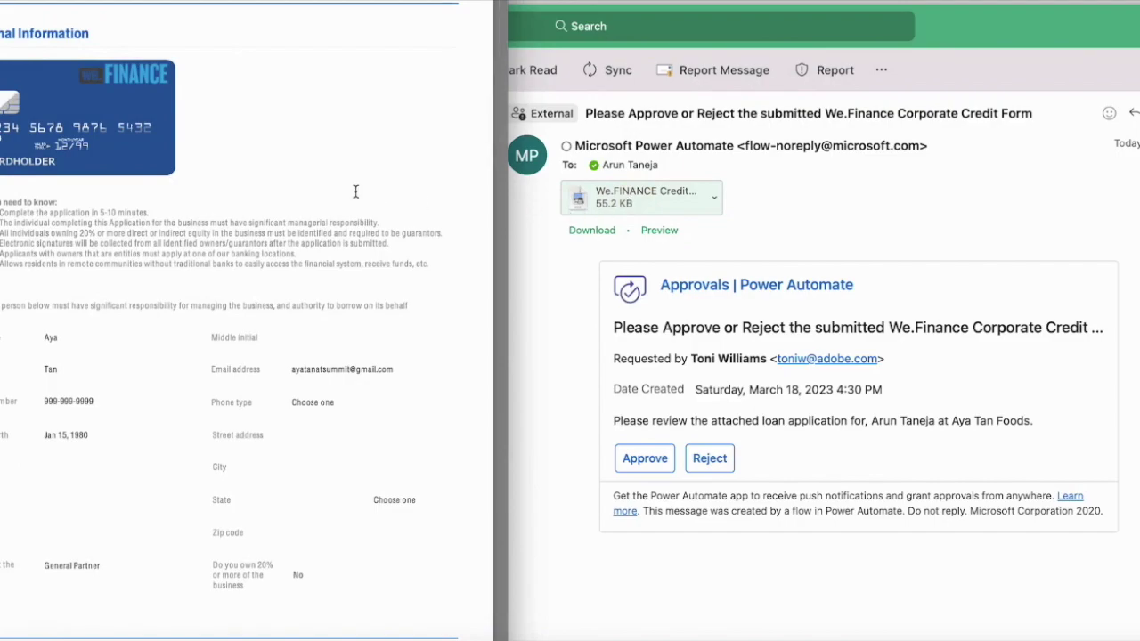
- Scroll through pages 1–3 of the application PDF to the product options section
{"action": "scroll", "coordinate": [355, 192], "scroll_direction": "down", "scroll_amount": 2}
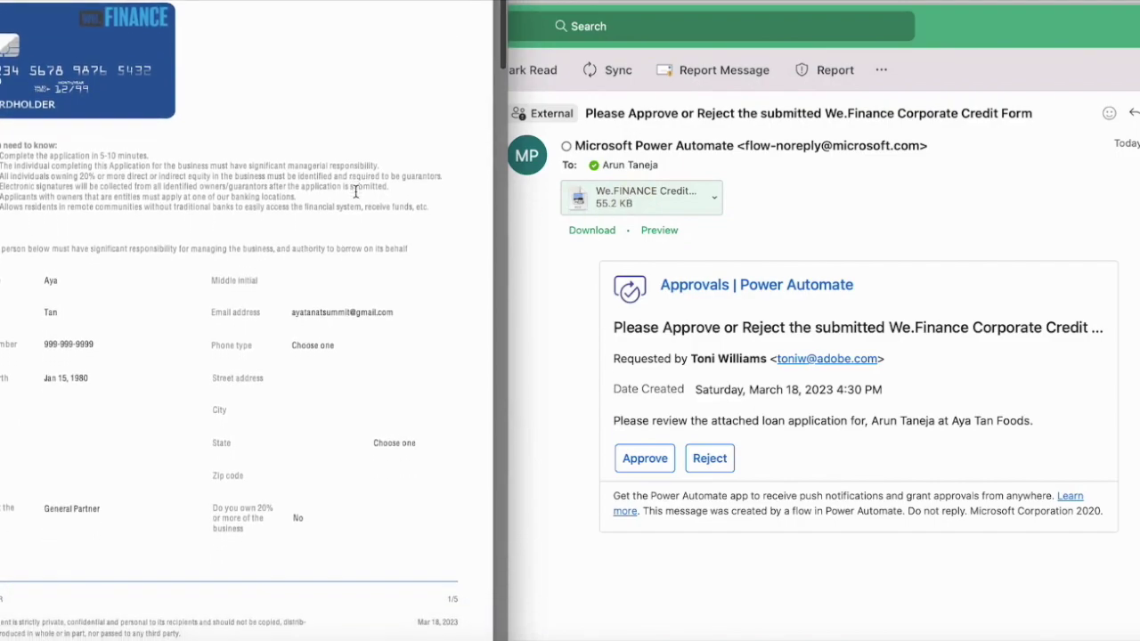
{"action": "scroll", "coordinate": [355, 191], "scroll_direction": "down", "scroll_amount": 2}
{"action": "scroll", "coordinate": [355, 192], "scroll_direction": "down", "scroll_amount": 1}
{"action": "scroll", "coordinate": [355, 191], "scroll_direction": "down", "scroll_amount": 1}
{"action": "scroll", "coordinate": [356, 192], "scroll_direction": "down", "scroll_amount": 1}
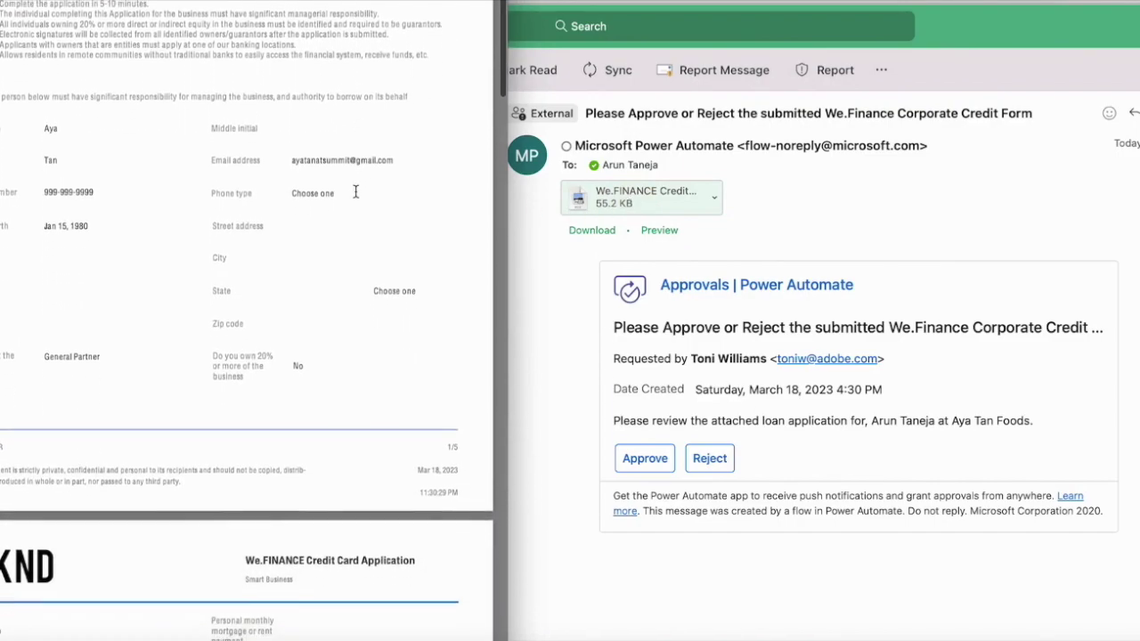
{"action": "scroll", "coordinate": [356, 192], "scroll_direction": "down", "scroll_amount": 3}
{"action": "scroll", "coordinate": [356, 191], "scroll_direction": "down", "scroll_amount": 2}
{"action": "scroll", "coordinate": [355, 191], "scroll_direction": "down", "scroll_amount": 1}
{"action": "scroll", "coordinate": [355, 191], "scroll_direction": "down", "scroll_amount": 1}
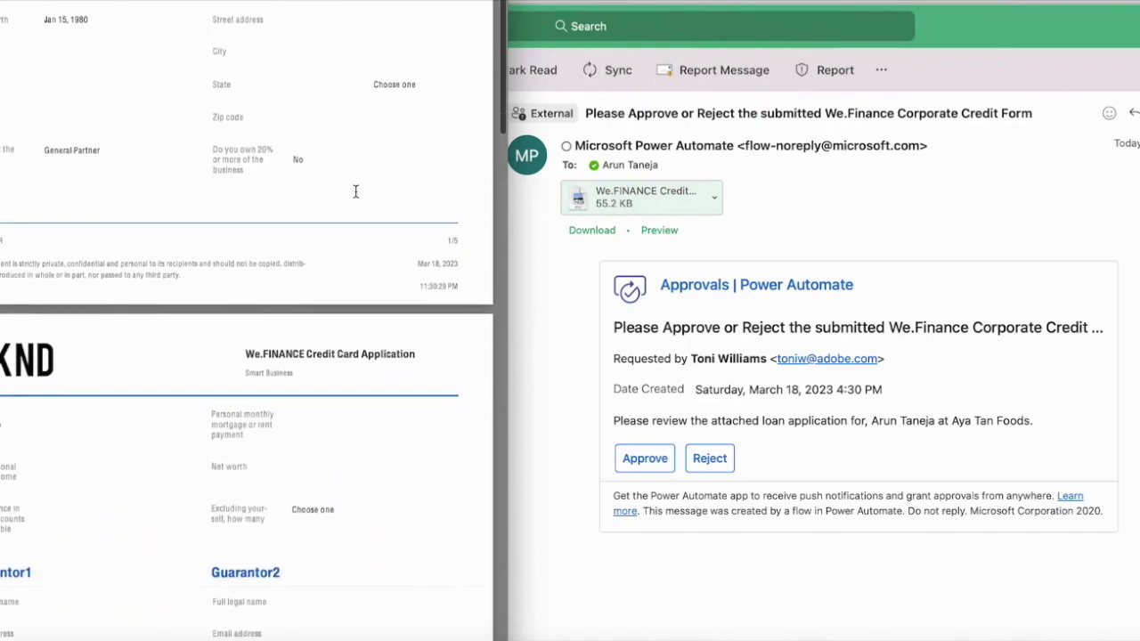
{"action": "scroll", "coordinate": [356, 192], "scroll_direction": "down", "scroll_amount": 5}
{"action": "scroll", "coordinate": [356, 192], "scroll_direction": "down", "scroll_amount": 2}
{"action": "scroll", "coordinate": [355, 191], "scroll_direction": "down", "scroll_amount": 1}
{"action": "scroll", "coordinate": [355, 191], "scroll_direction": "down", "scroll_amount": 3}
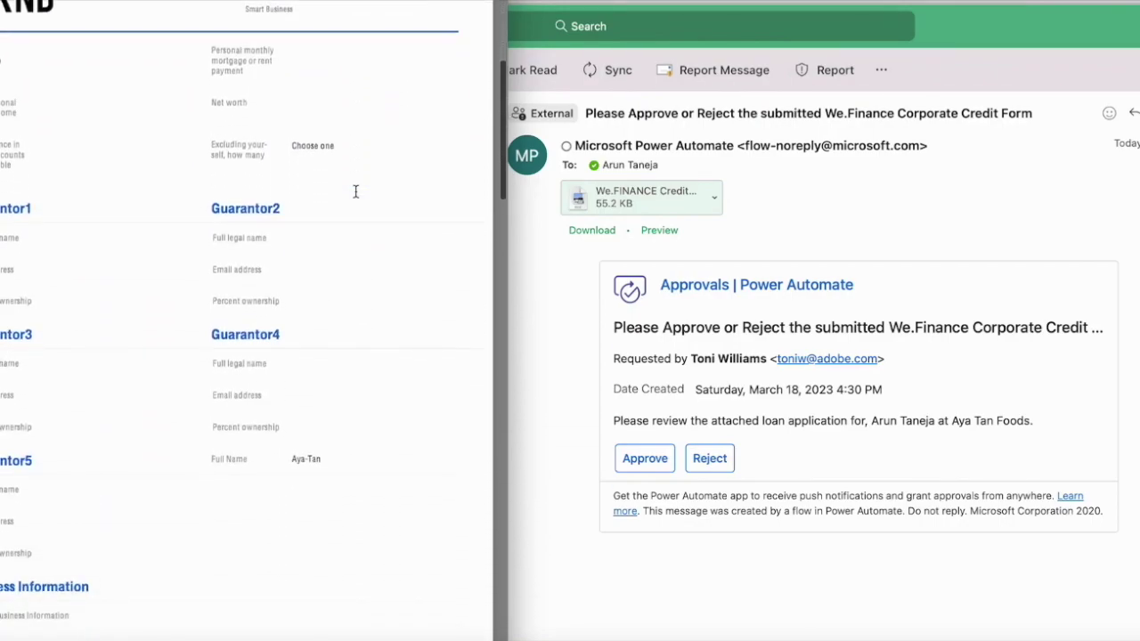
{"action": "scroll", "coordinate": [355, 191], "scroll_direction": "down", "scroll_amount": 5}
{"action": "scroll", "coordinate": [355, 191], "scroll_direction": "down", "scroll_amount": 1}
{"action": "scroll", "coordinate": [356, 192], "scroll_direction": "down", "scroll_amount": 1}
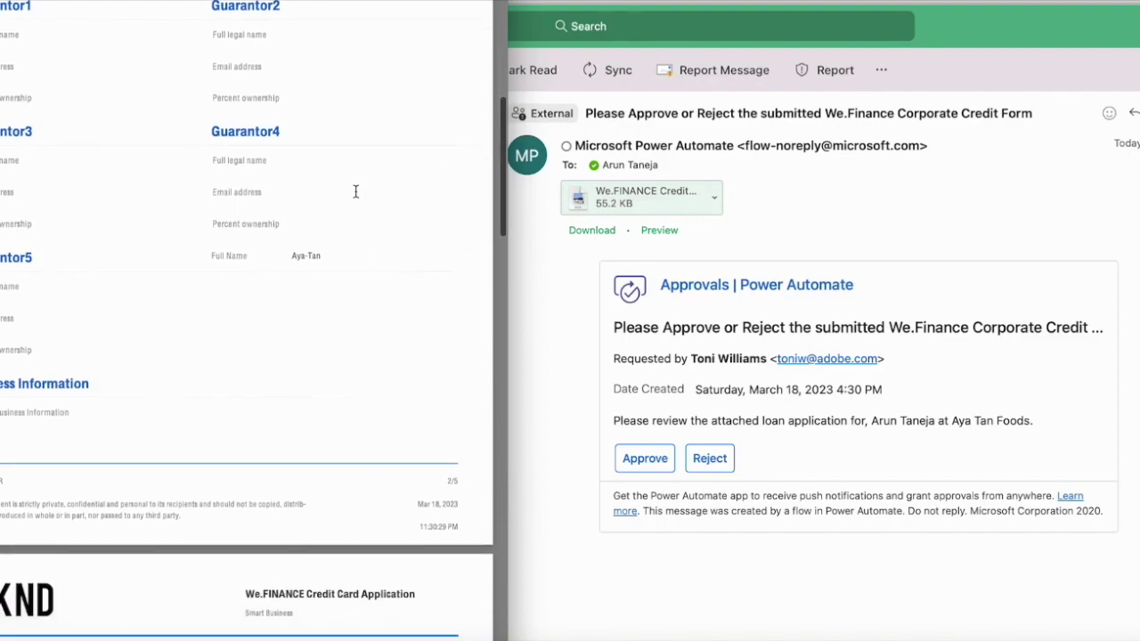
{"action": "scroll", "coordinate": [356, 191], "scroll_direction": "down", "scroll_amount": 4}
{"action": "scroll", "coordinate": [355, 191], "scroll_direction": "down", "scroll_amount": 4}
{"action": "scroll", "coordinate": [356, 192], "scroll_direction": "down", "scroll_amount": 6}
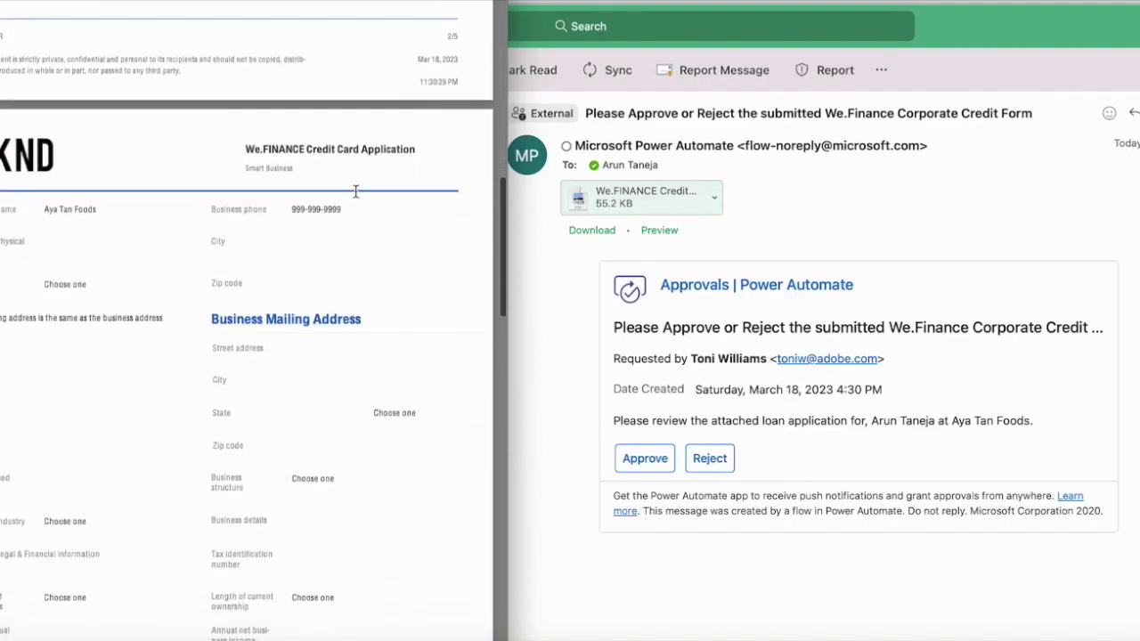
{"action": "scroll", "coordinate": [355, 191], "scroll_direction": "down", "scroll_amount": 3}
{"action": "scroll", "coordinate": [355, 191], "scroll_direction": "down", "scroll_amount": 6}
{"action": "scroll", "coordinate": [356, 191], "scroll_direction": "down", "scroll_amount": 3}
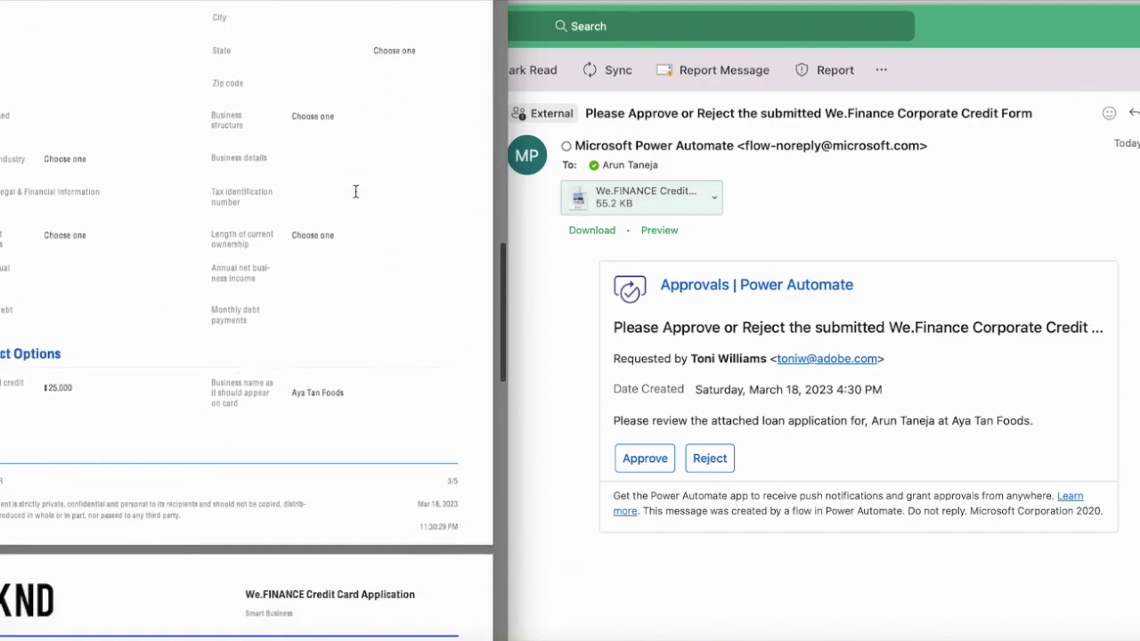
- Approve the credit card request with the comment 'Approved' and submit it
{"action": "left_click", "coordinate": [60, 387]}
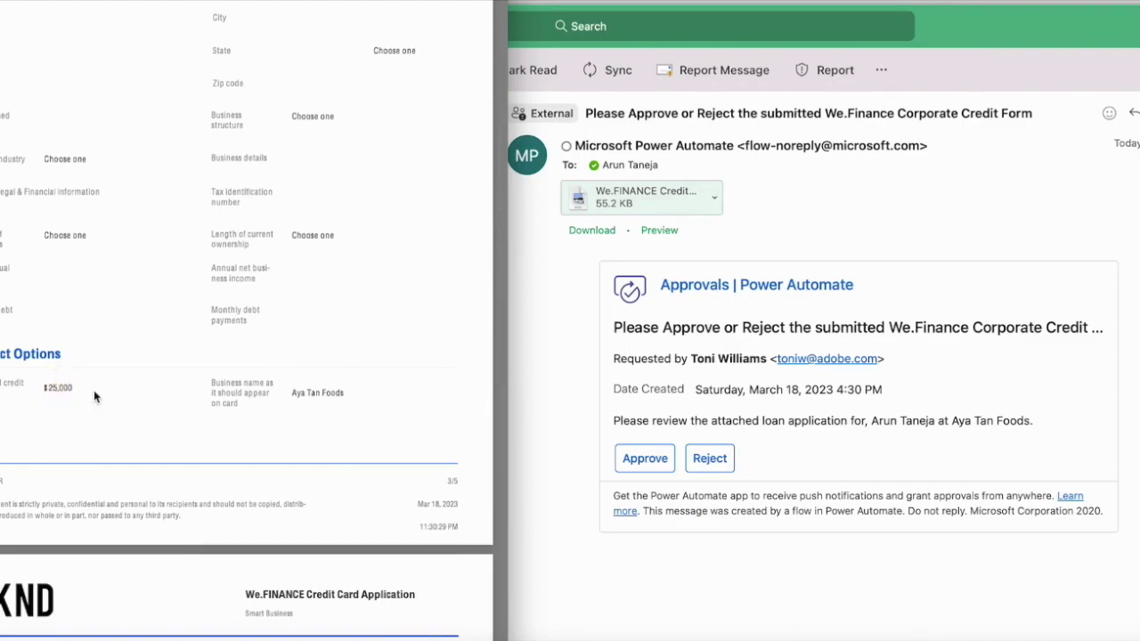
{"action": "left_click", "coordinate": [636, 460]}
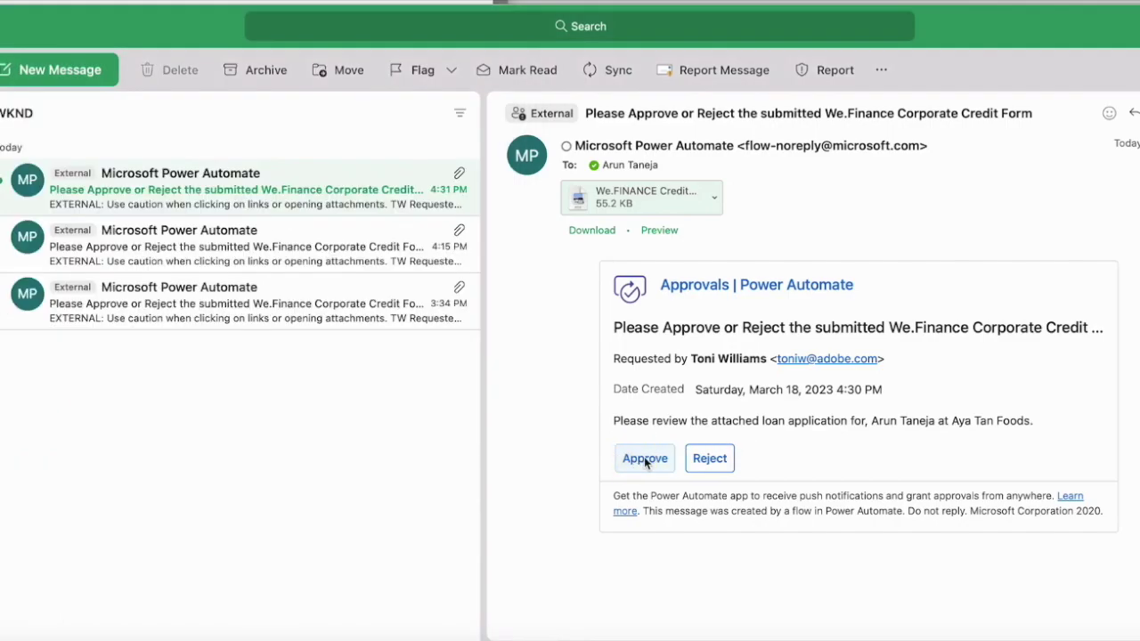
{"action": "left_click", "coordinate": [645, 460]}
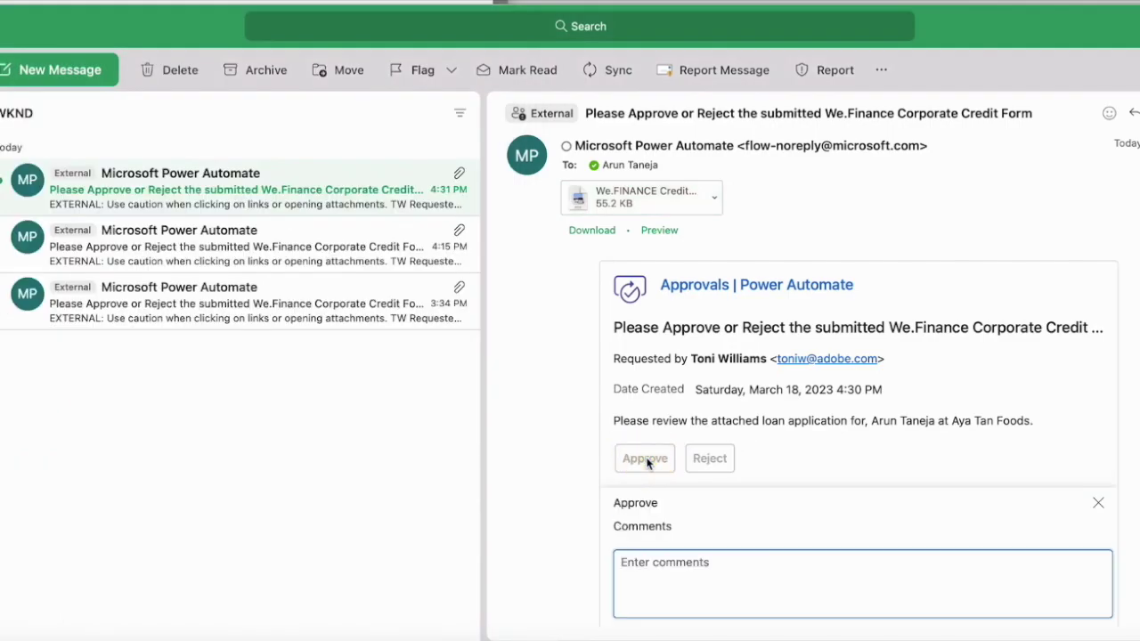
{"action": "type", "text": "Appro"}
{"action": "type", "text": "ved"}
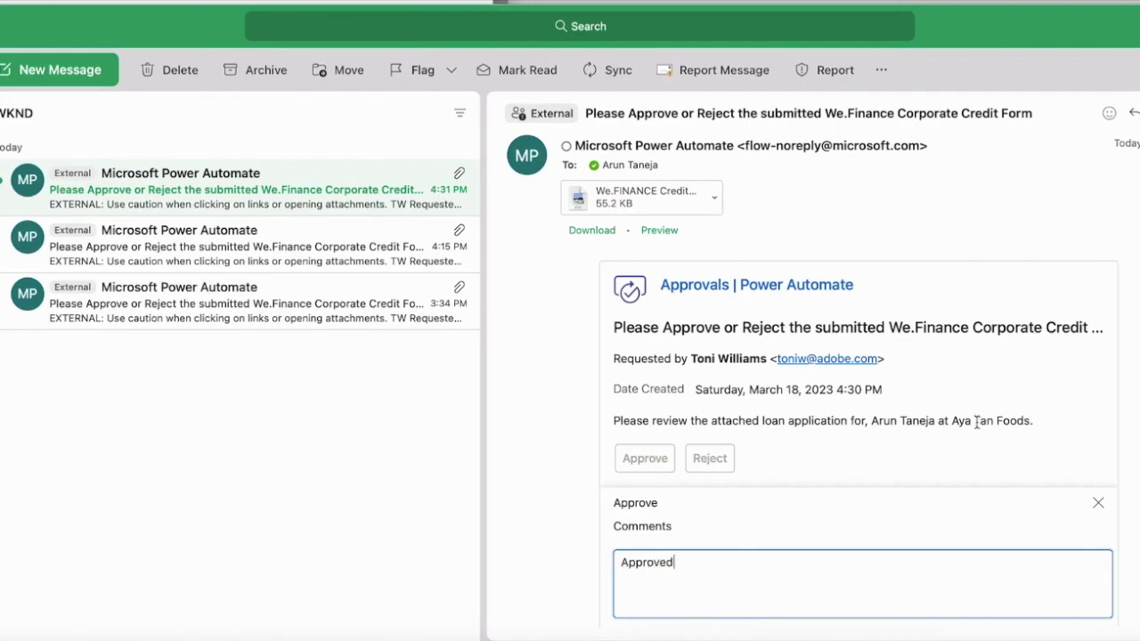
{"action": "scroll", "coordinate": [980, 427], "scroll_direction": "down", "scroll_amount": 3}
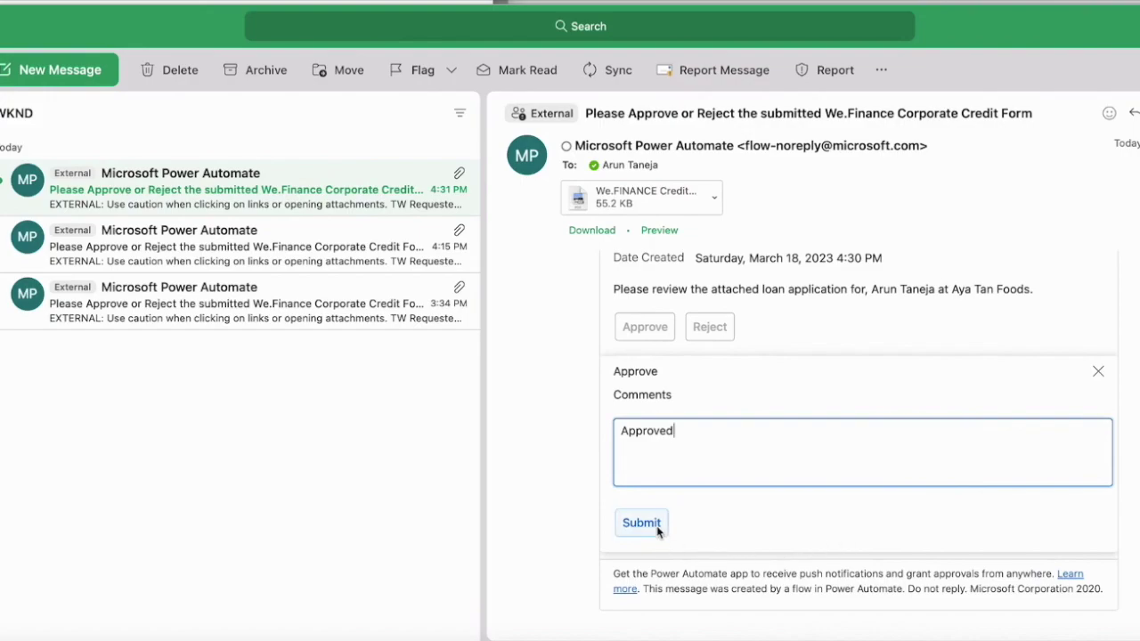
{"action": "left_click", "coordinate": [657, 528]}
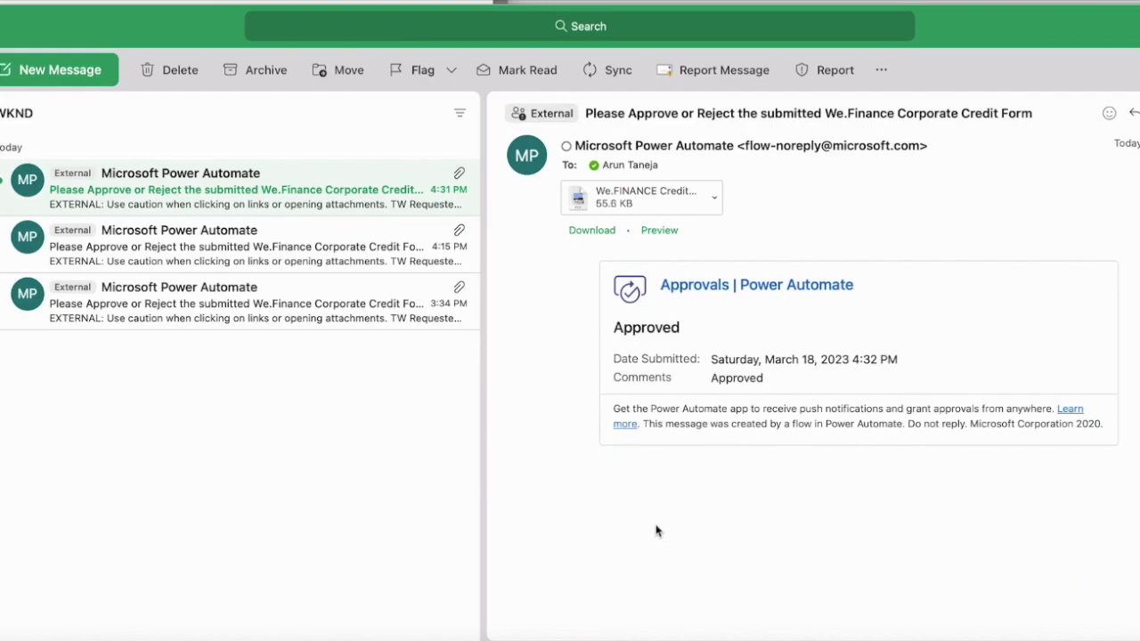
{"action": "left_click", "coordinate": [150, 634]}
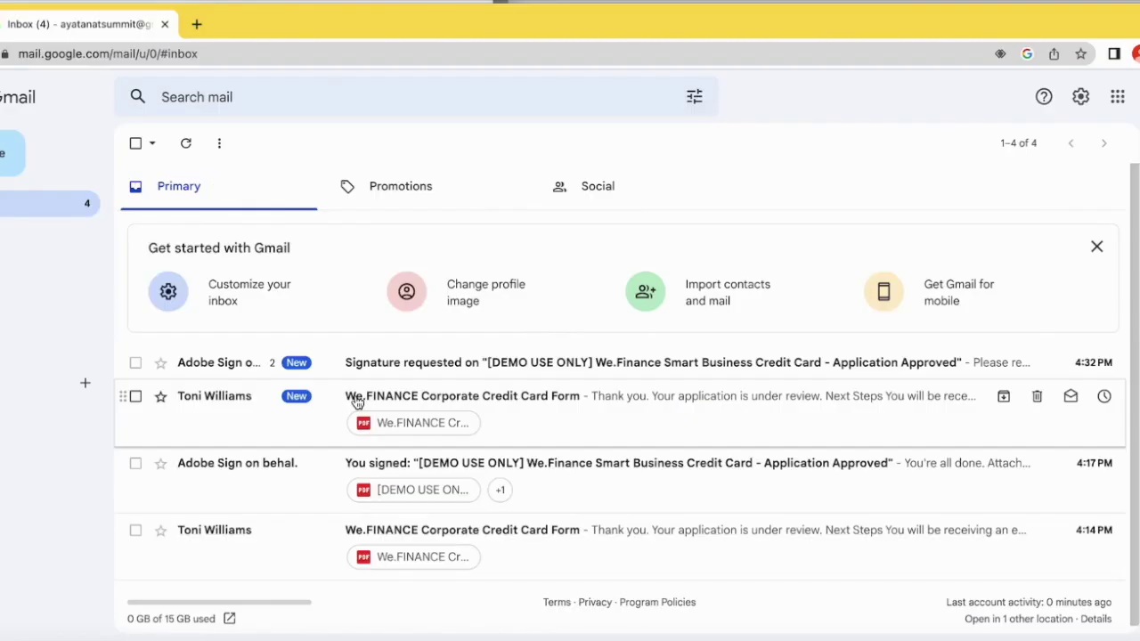
{"action": "mouse_move", "coordinate": [539, 363]}
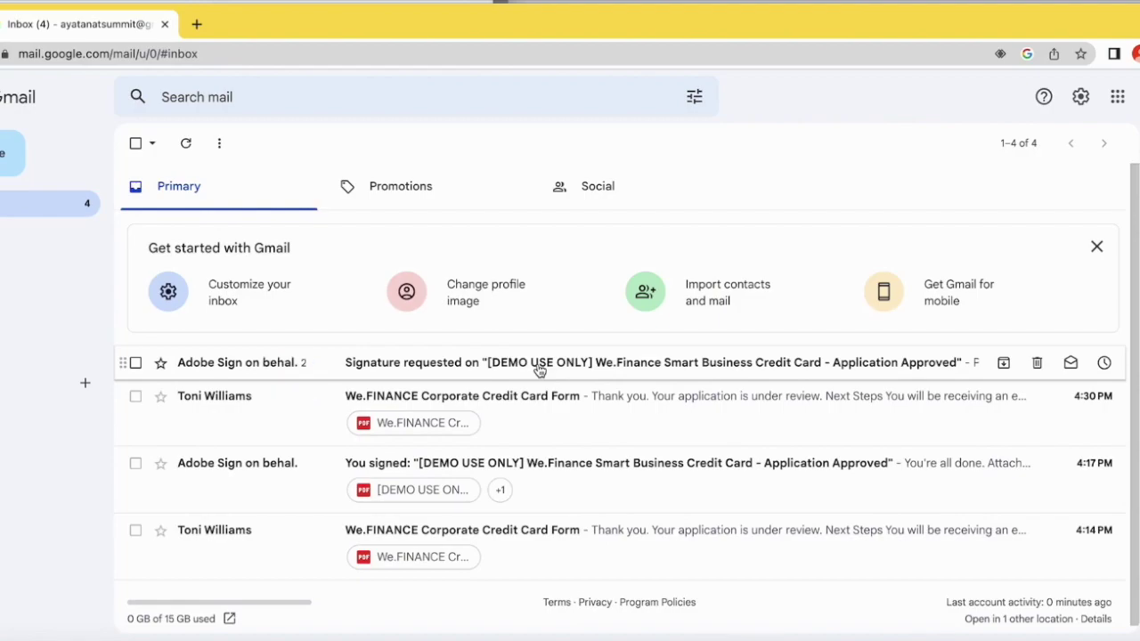
- Open the Adobe Sign 'Signature requested' email, expand its trimmed body, and open the agreement
{"action": "left_click", "coordinate": [539, 365]}
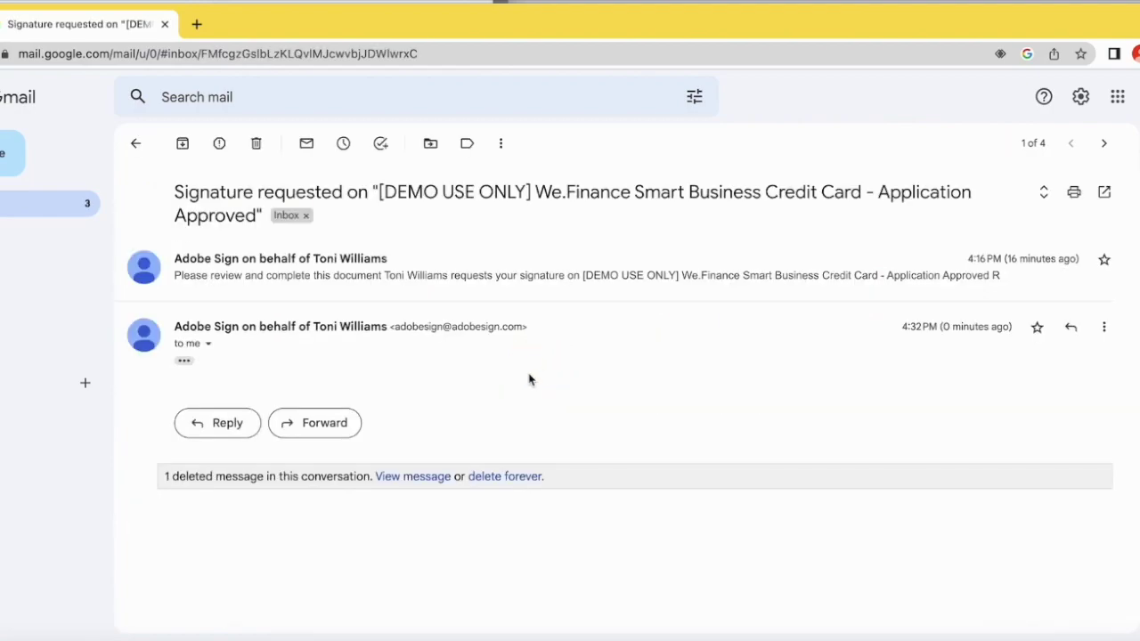
{"action": "left_click", "coordinate": [183, 360]}
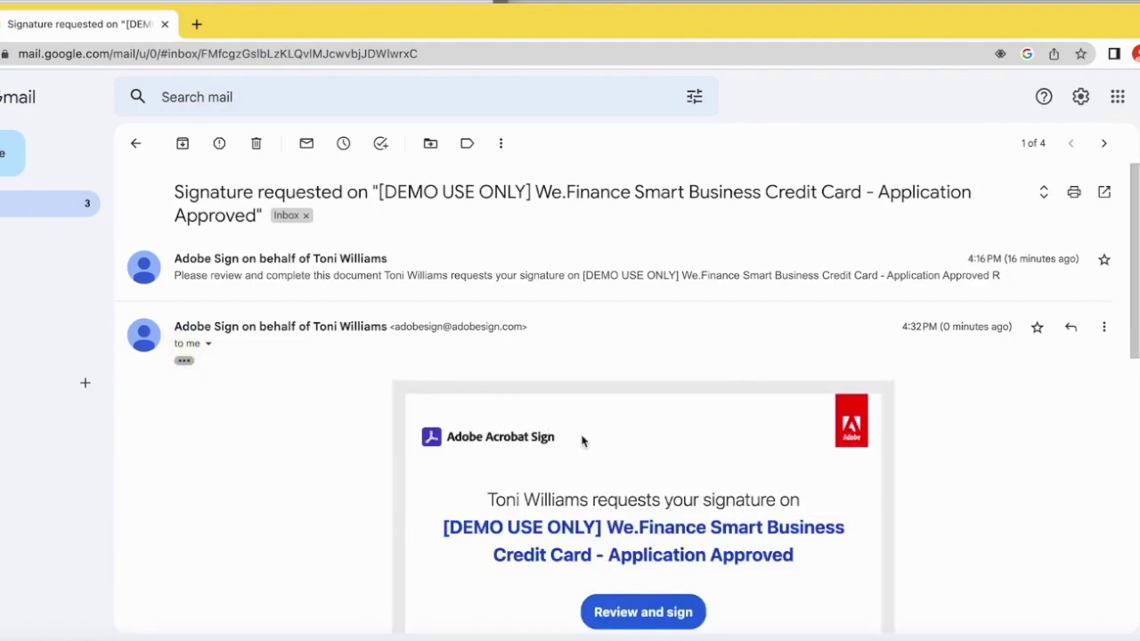
{"action": "scroll", "coordinate": [537, 431], "scroll_direction": "down", "scroll_amount": 2}
{"action": "scroll", "coordinate": [536, 432], "scroll_direction": "down", "scroll_amount": 1}
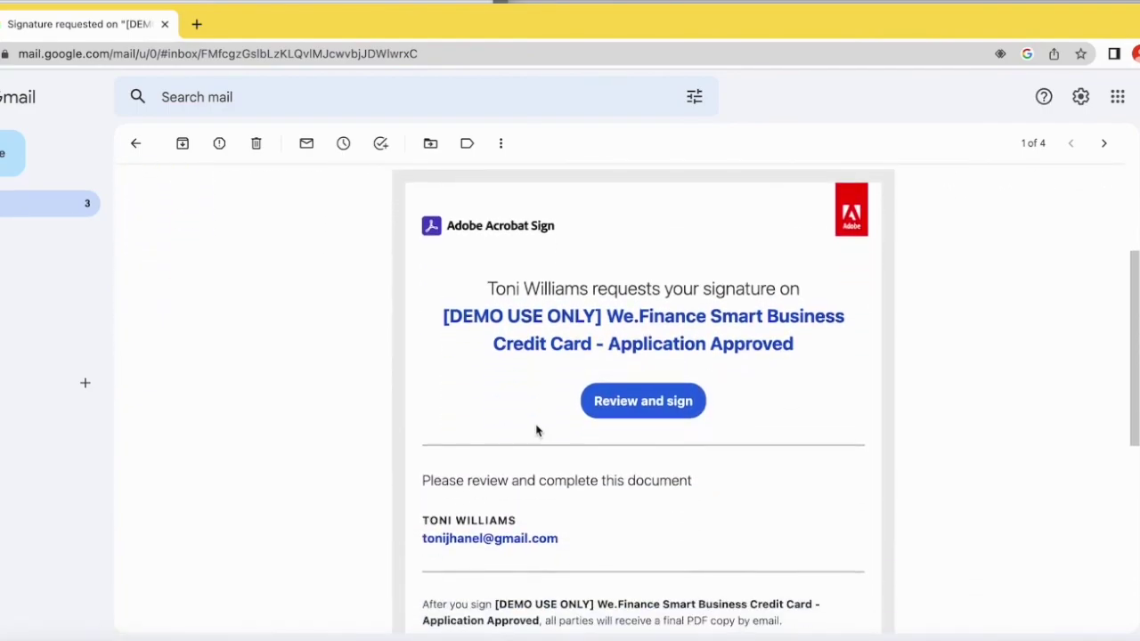
{"action": "left_click", "coordinate": [643, 402]}
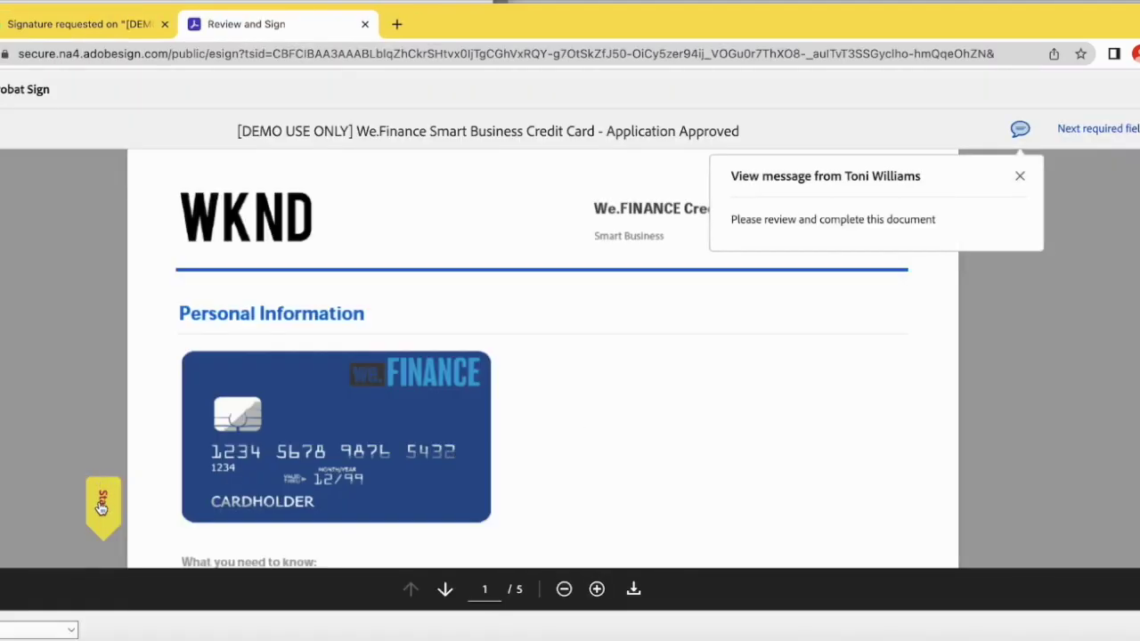
- Apply the applicant's typed signature to the required page 5 field and finish signing
{"action": "left_click", "coordinate": [101, 508]}
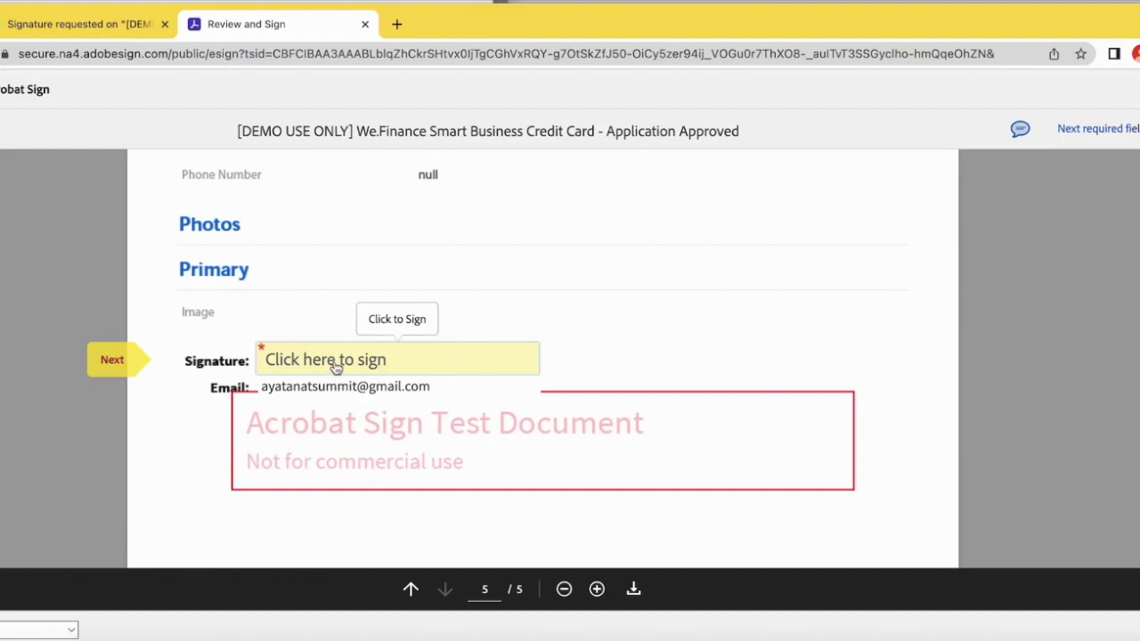
{"action": "left_click", "coordinate": [335, 369]}
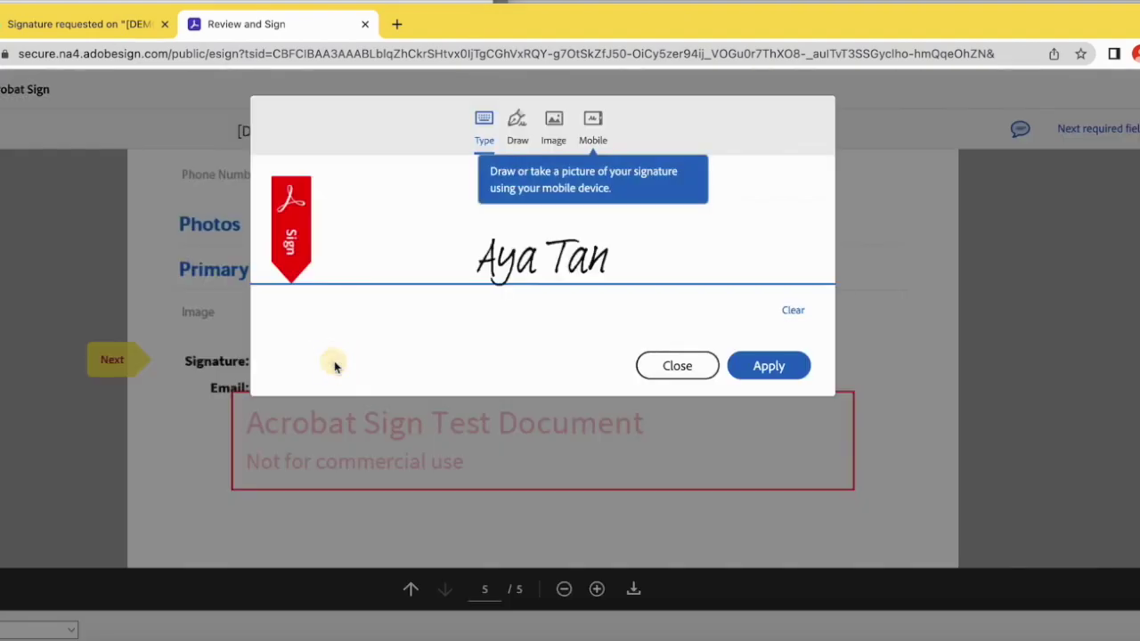
{"action": "left_click", "coordinate": [765, 366]}
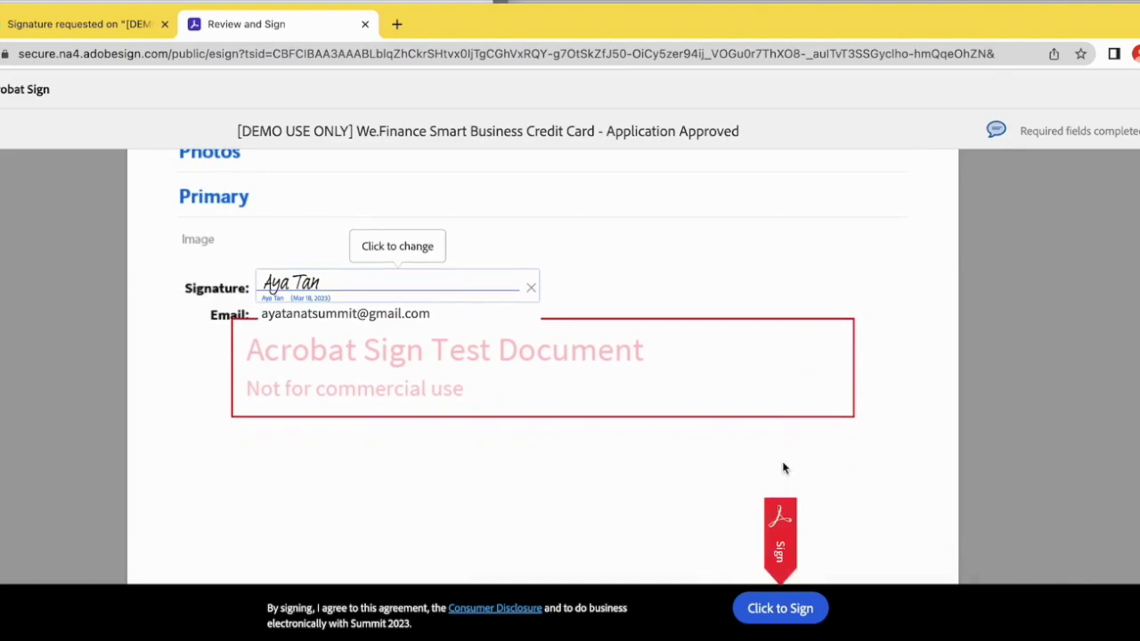
{"action": "left_click", "coordinate": [780, 609]}
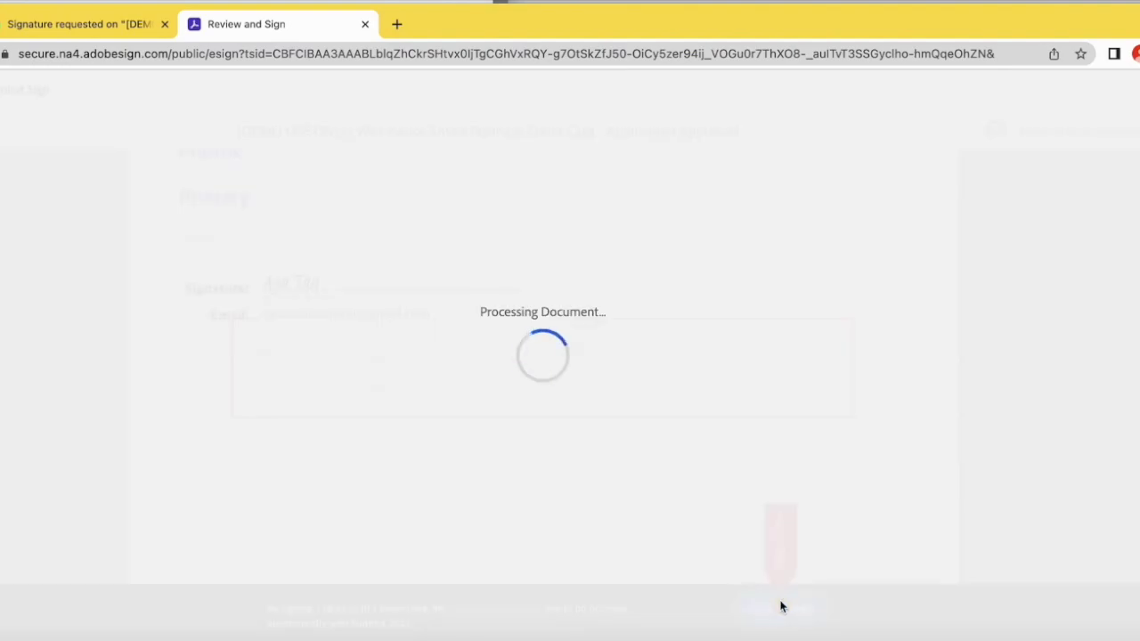